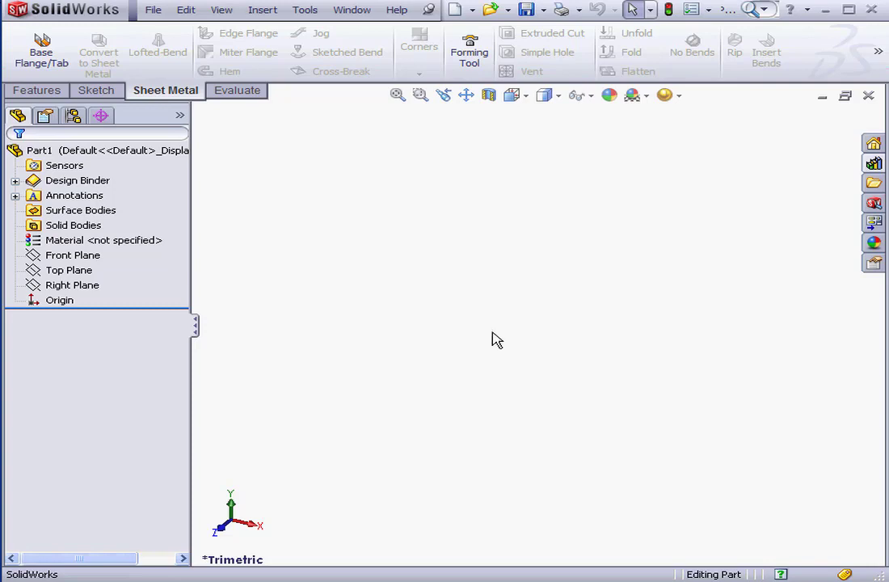
Draw a tall corner rectangle around the origin on the Top Plane and exit as Sketch1
right_click(68, 270)
click(97, 248)
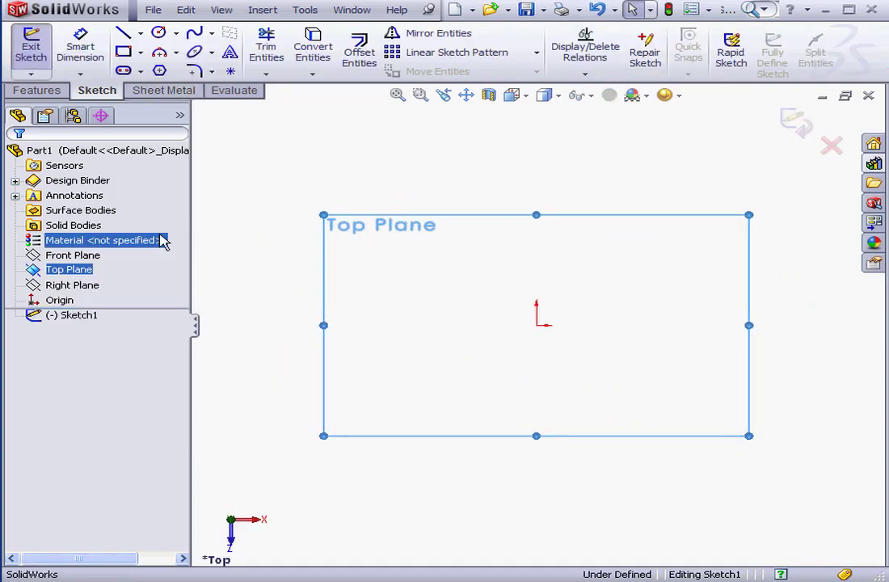
click(122, 51)
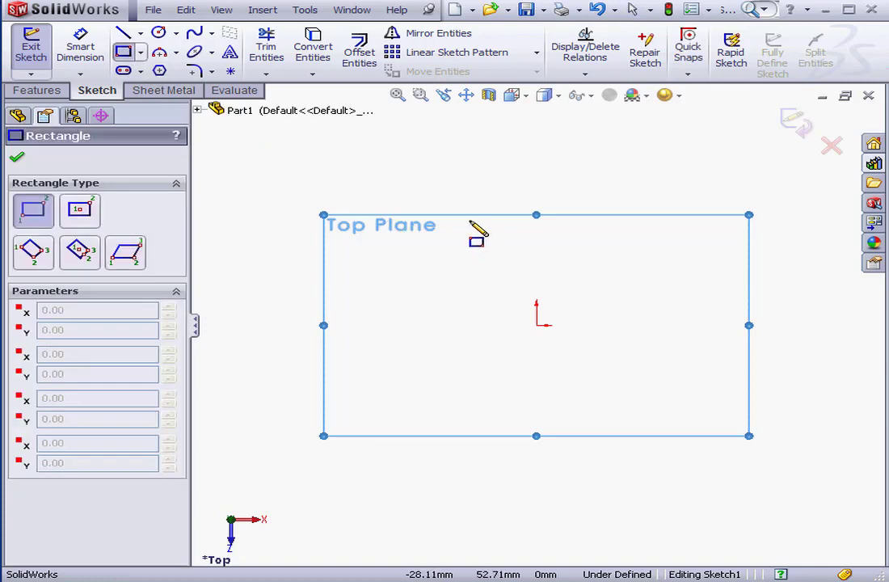
drag(471, 200, 659, 486)
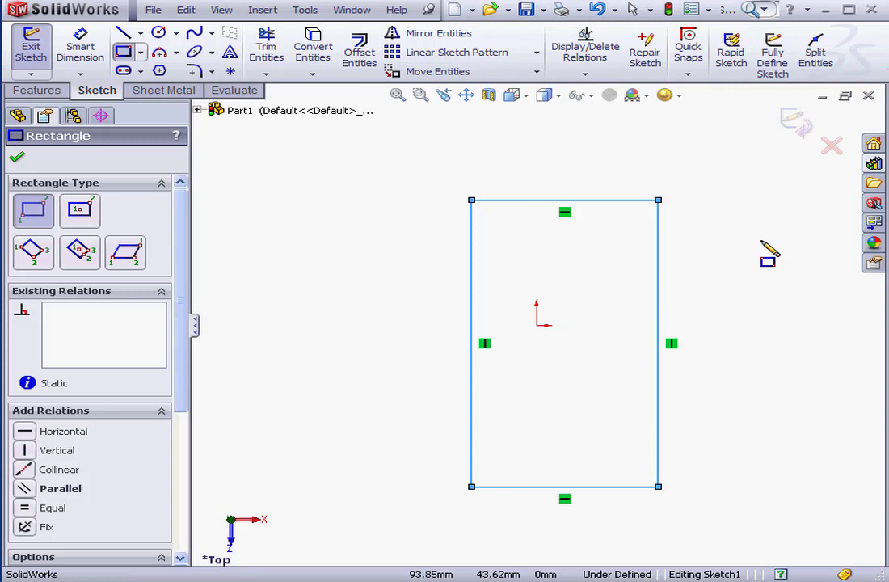
click(799, 124)
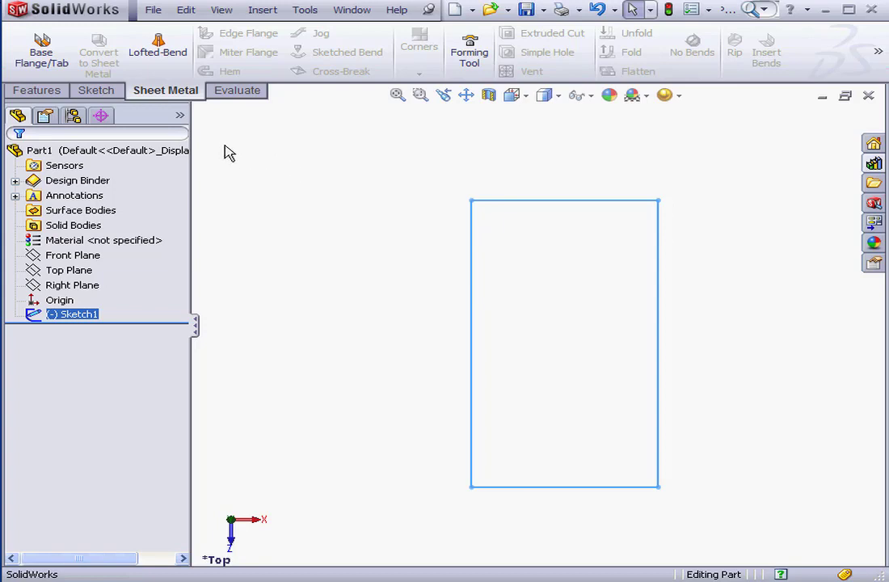
Extrude Sketch1 with Boss-Extrude to a 1 mm depth, forming Boss-Extrude1
click(48, 90)
click(60, 52)
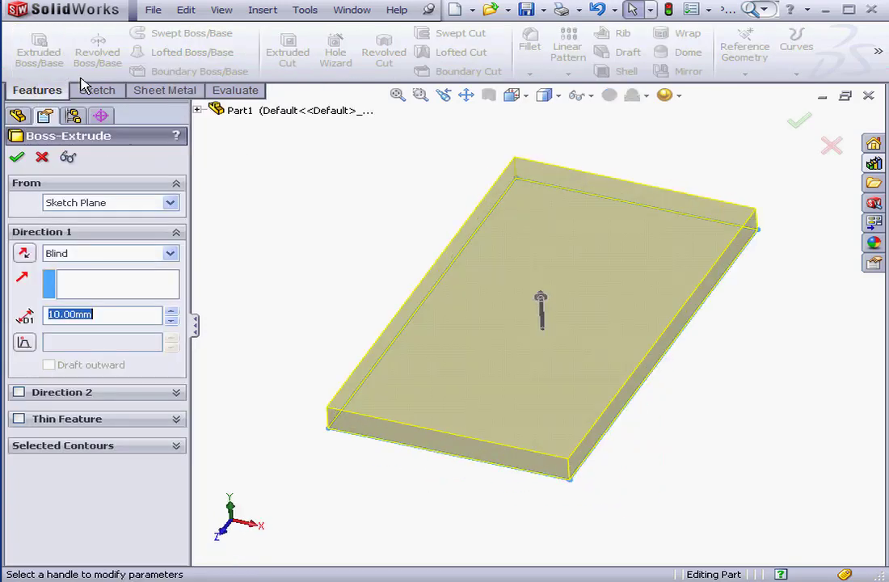
text(1)
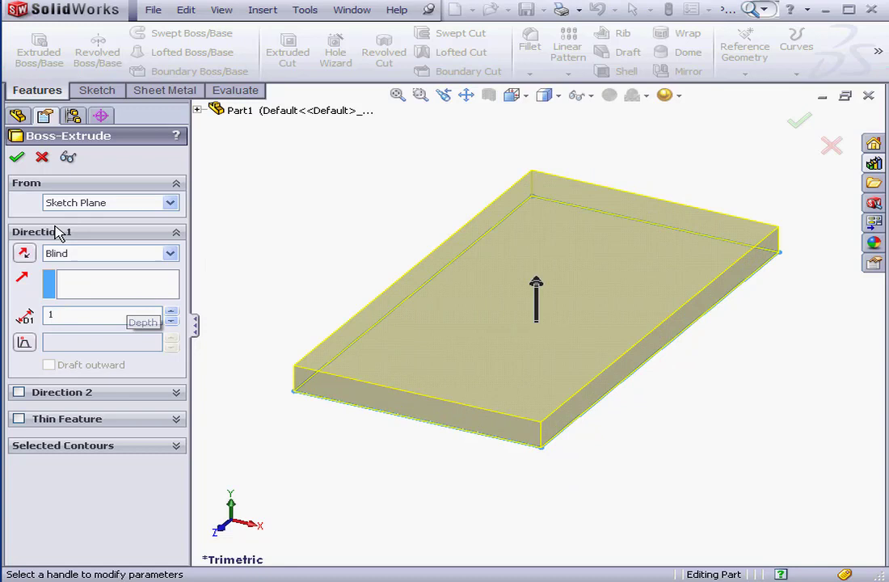
click(17, 156)
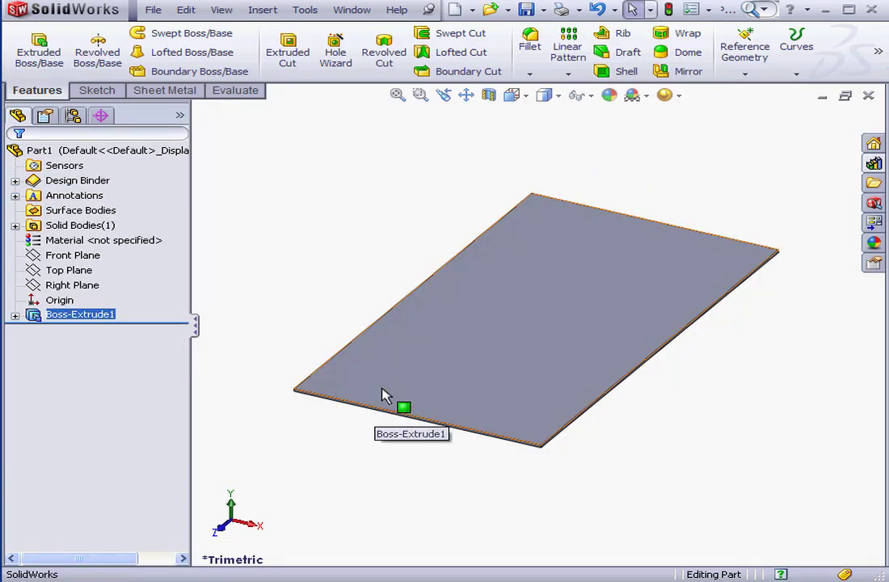
Sketch a corner rectangle for the slot on the plate's top face
right_click(518, 275)
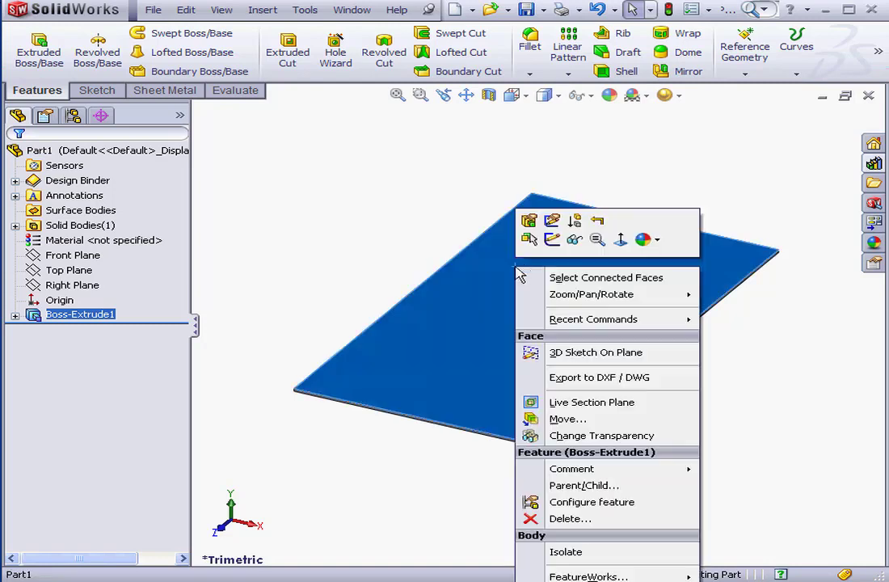
click(552, 239)
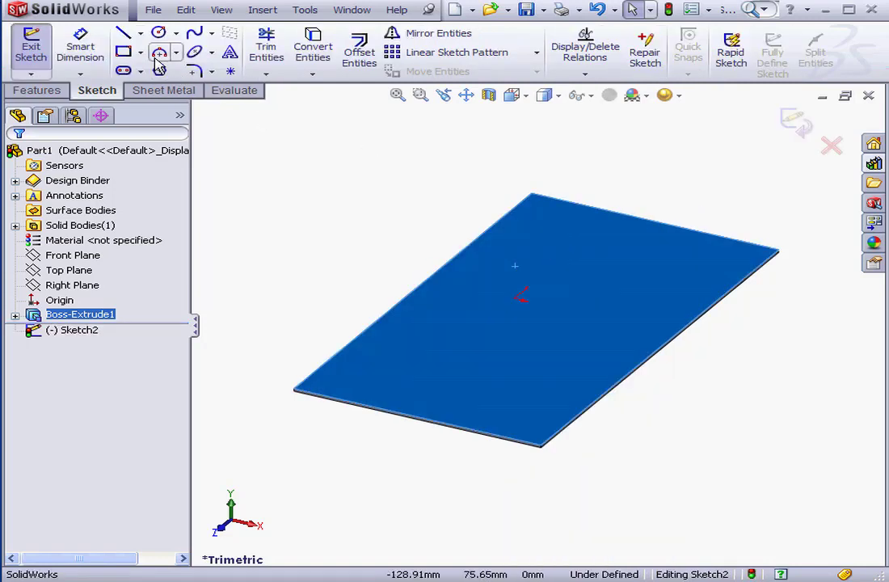
click(123, 51)
click(549, 228)
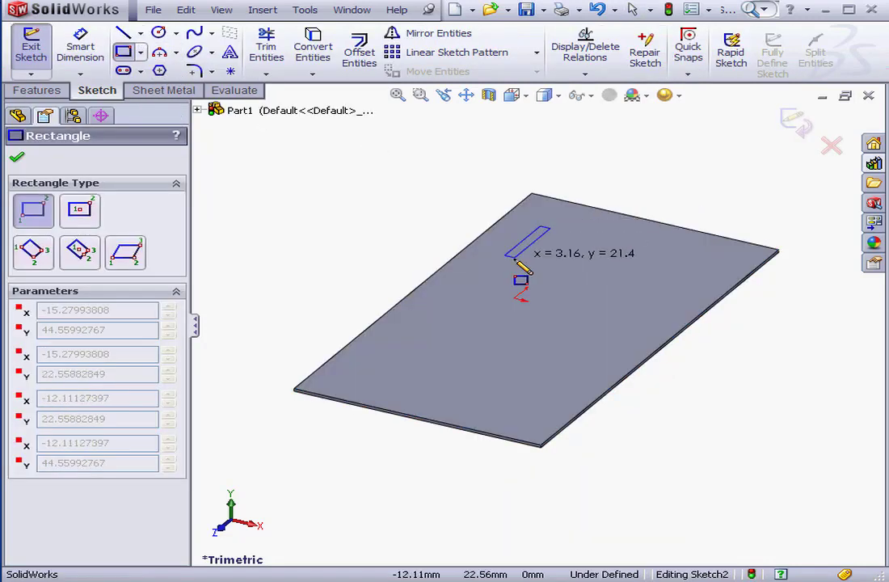
click(488, 304)
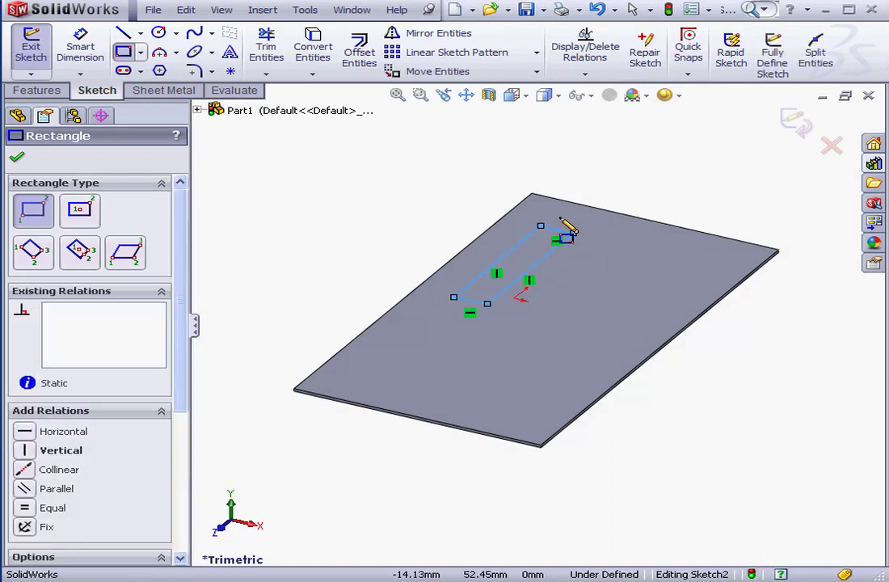
Dimension the slot rectangle 10 mm wide and 45 mm long, then exit as Sketch2
click(80, 48)
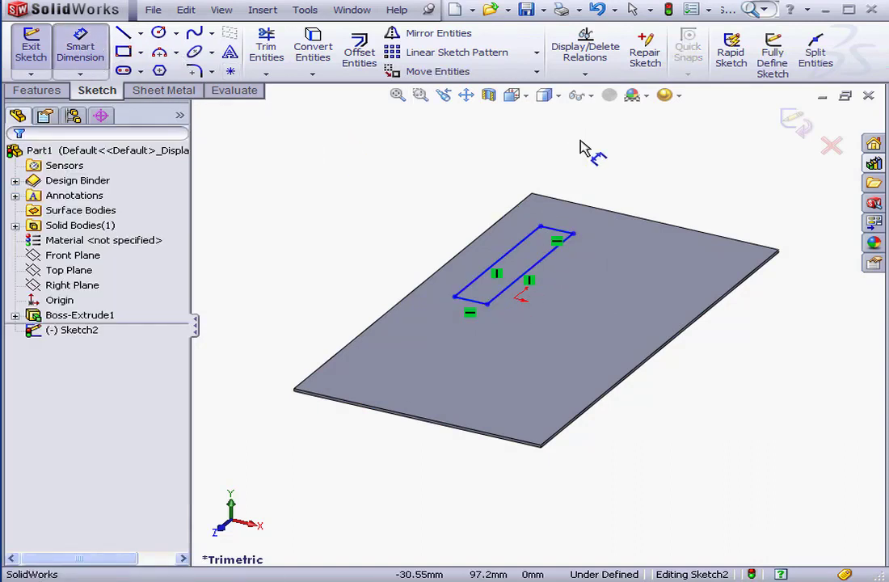
click(562, 233)
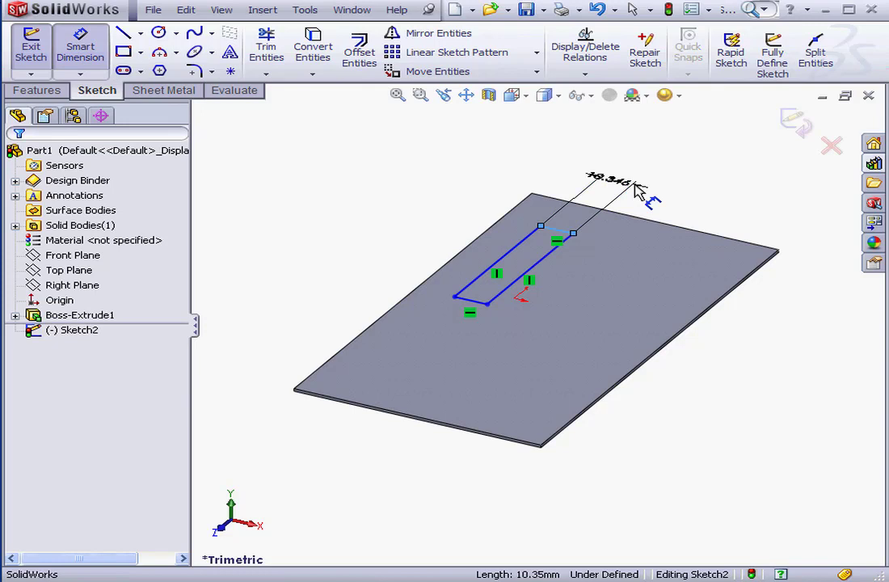
click(636, 191)
text(10)
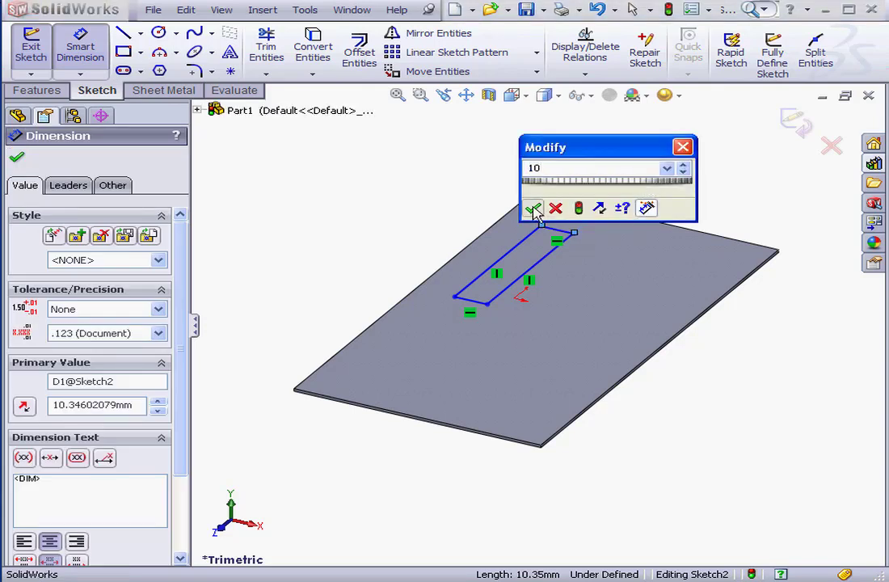
click(532, 208)
click(524, 240)
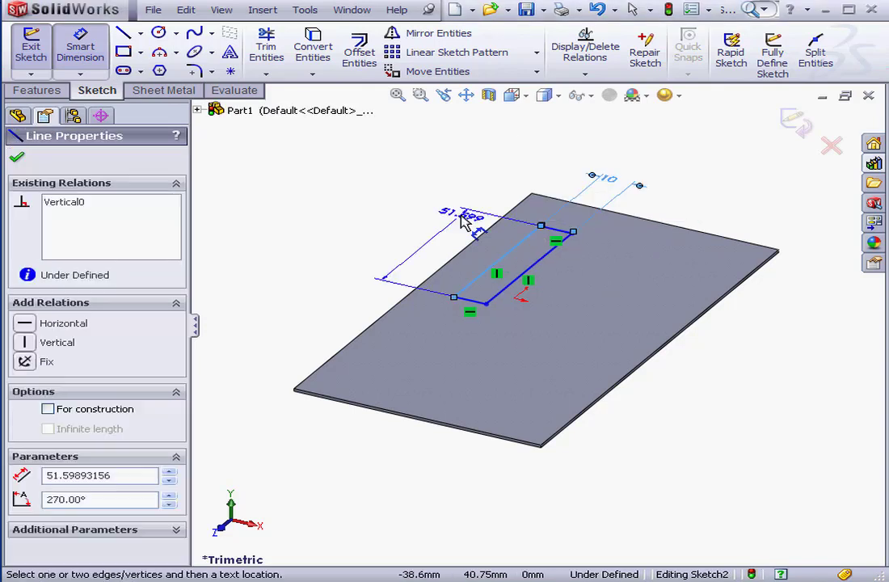
click(483, 226)
text(45)
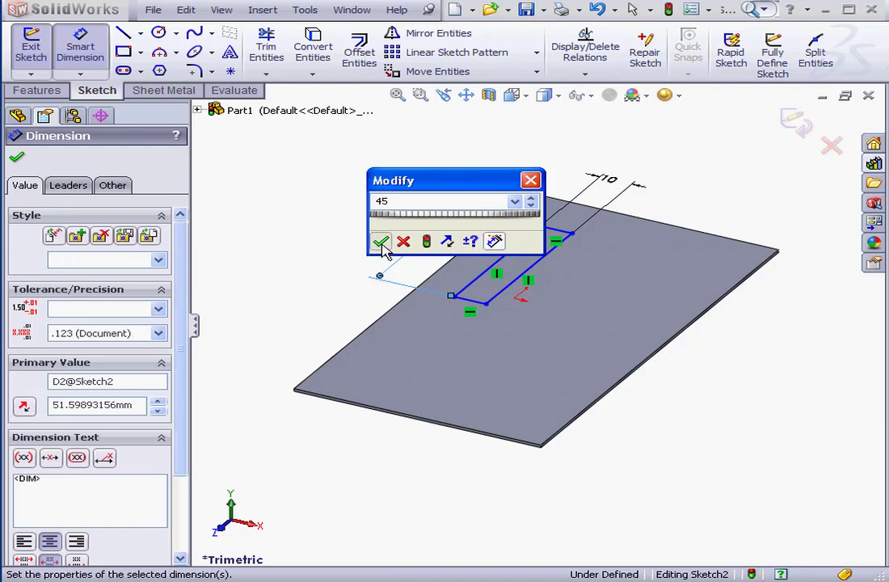
click(379, 241)
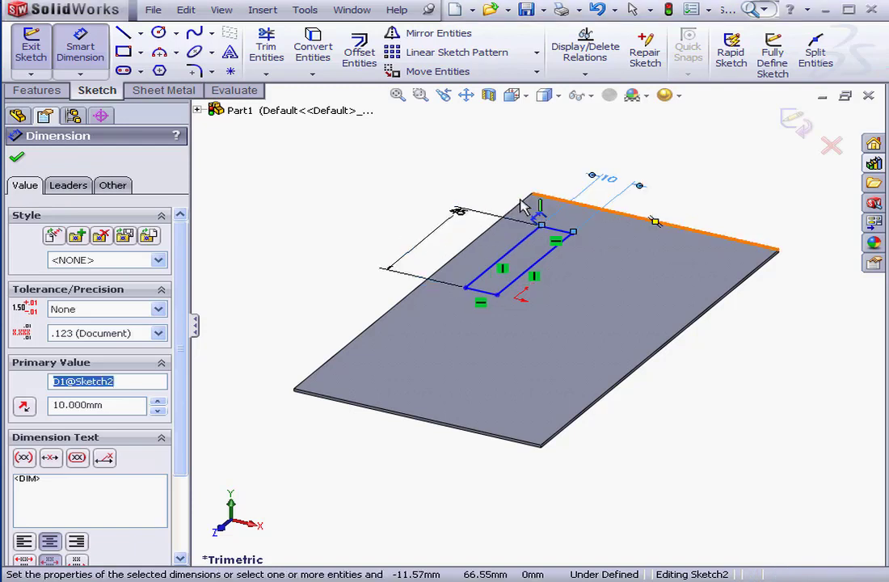
click(805, 129)
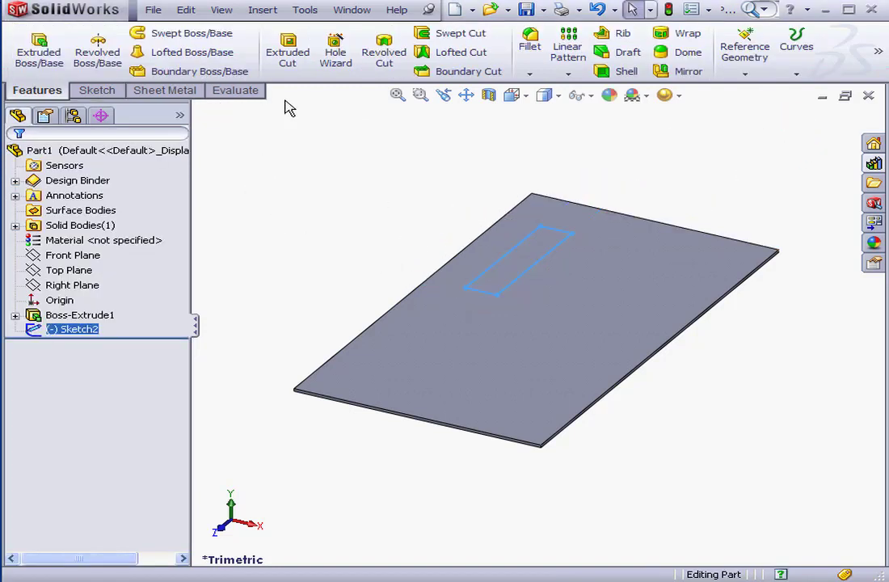
Cut Sketch2 through the plate with Extruded Cut, creating Cut-Extrude1
click(293, 53)
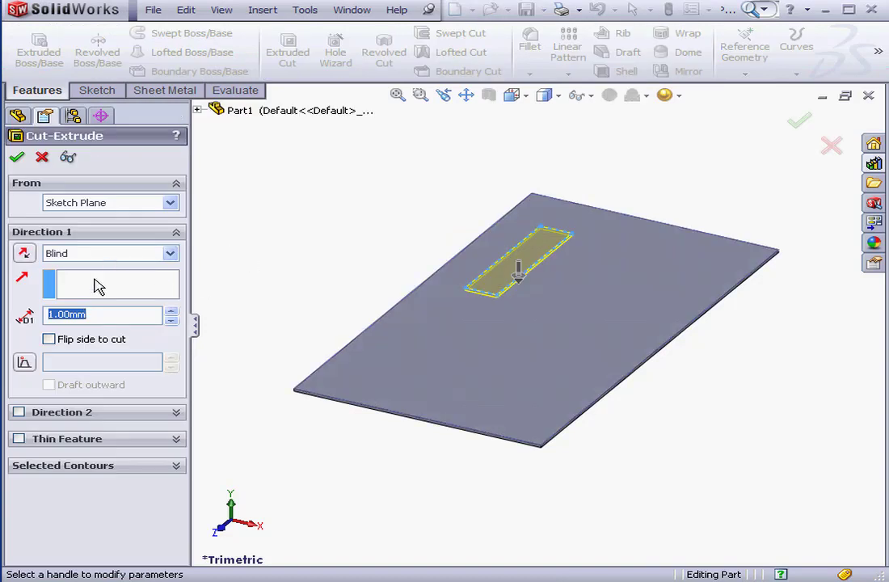
click(17, 158)
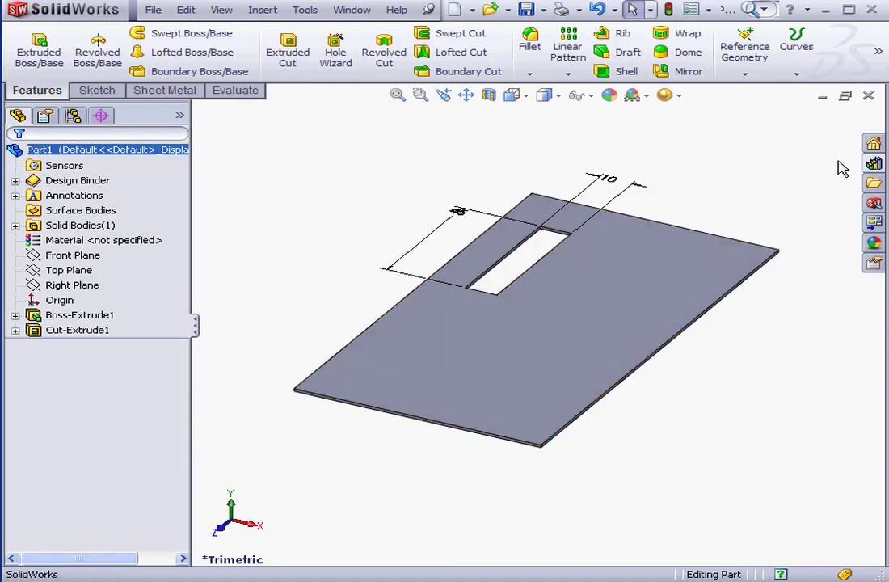
Pin the Design Library pane and browse to features > metric > slots
click(874, 164)
click(873, 93)
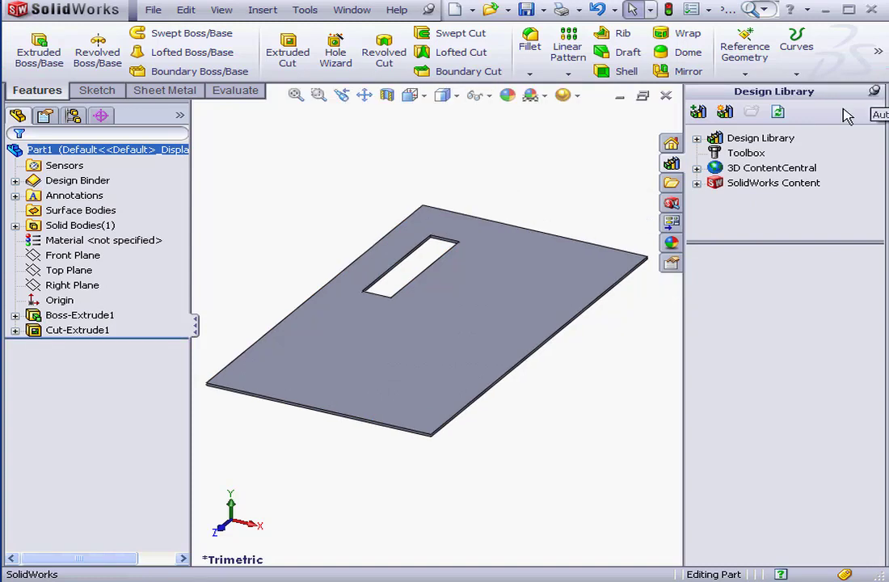
click(697, 139)
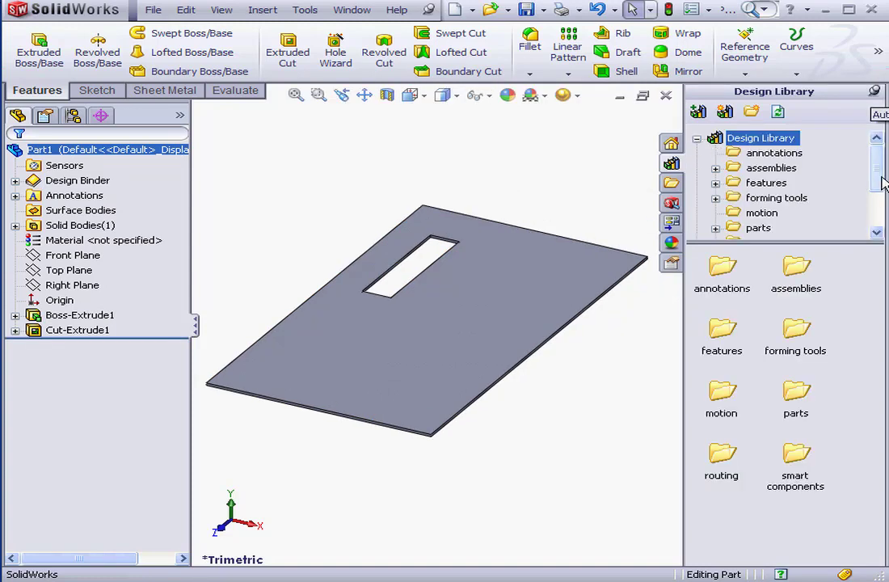
click(715, 183)
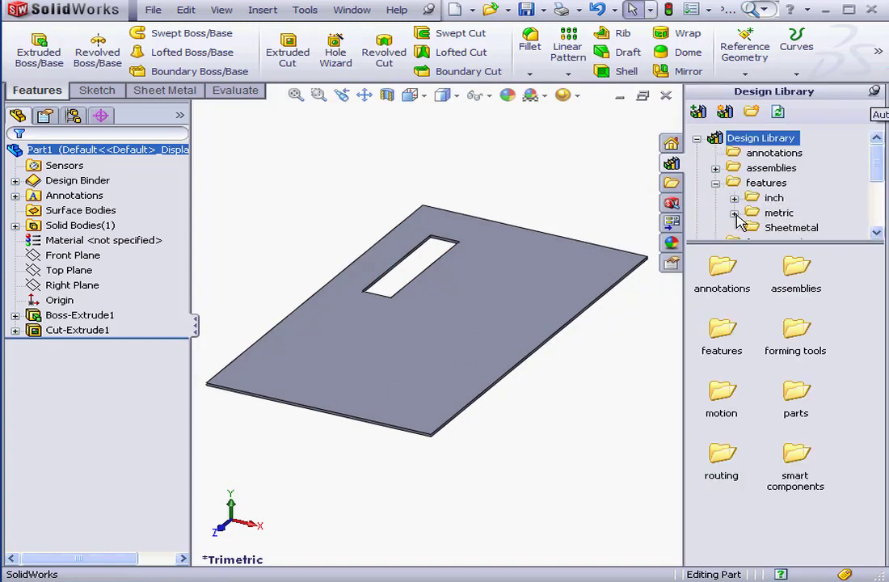
click(734, 212)
scroll(879, 184, down, 1)
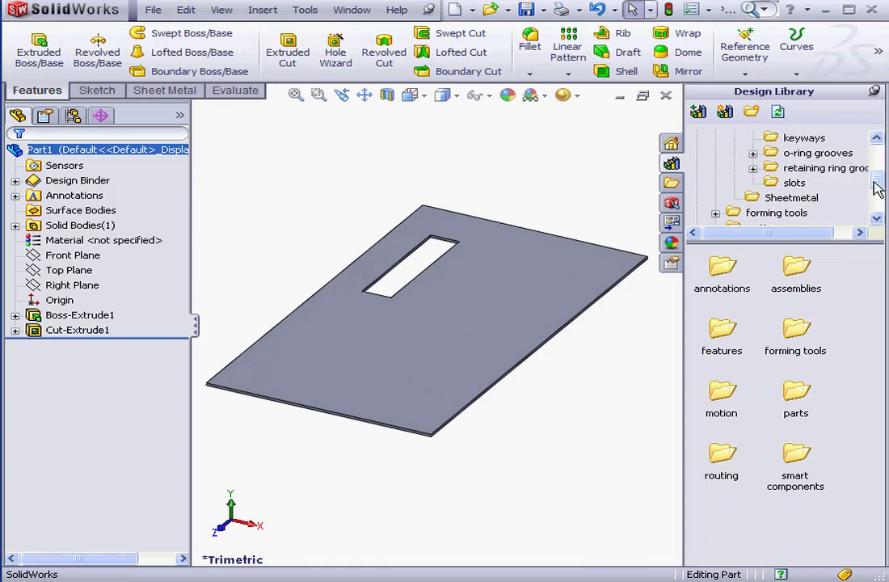
click(796, 184)
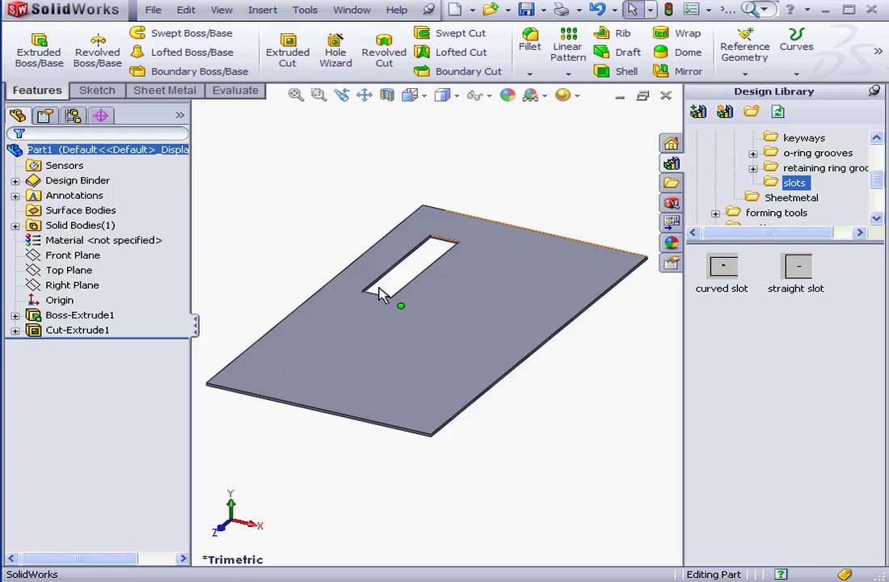
Drag Cut-Extrude1 into the slots folder and save it as library feature slot-01
click(97, 331)
drag(73, 338, 768, 319)
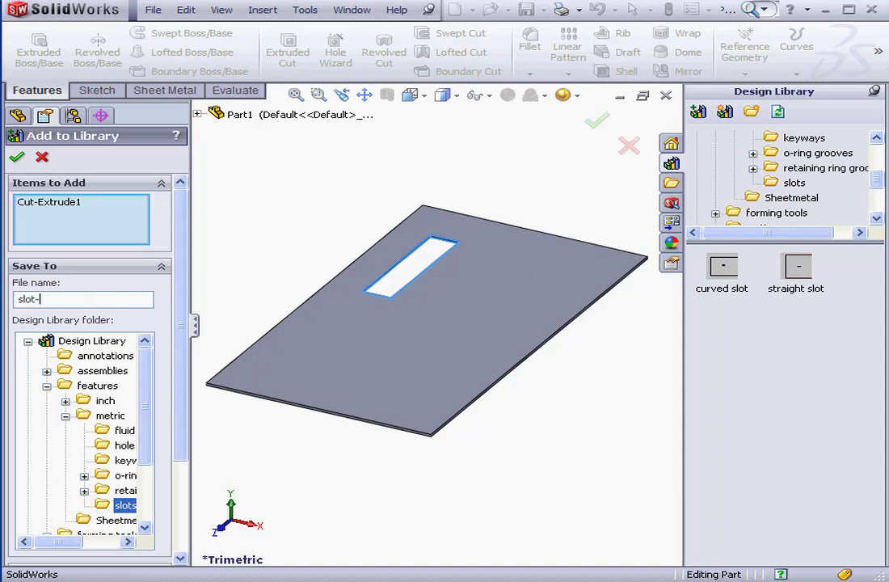
click(16, 158)
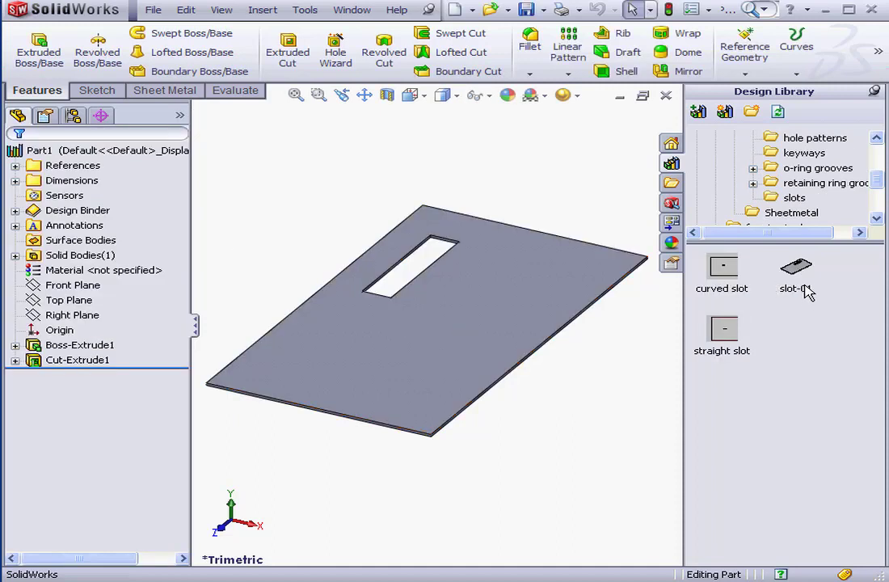
Create a new blank part document
click(472, 10)
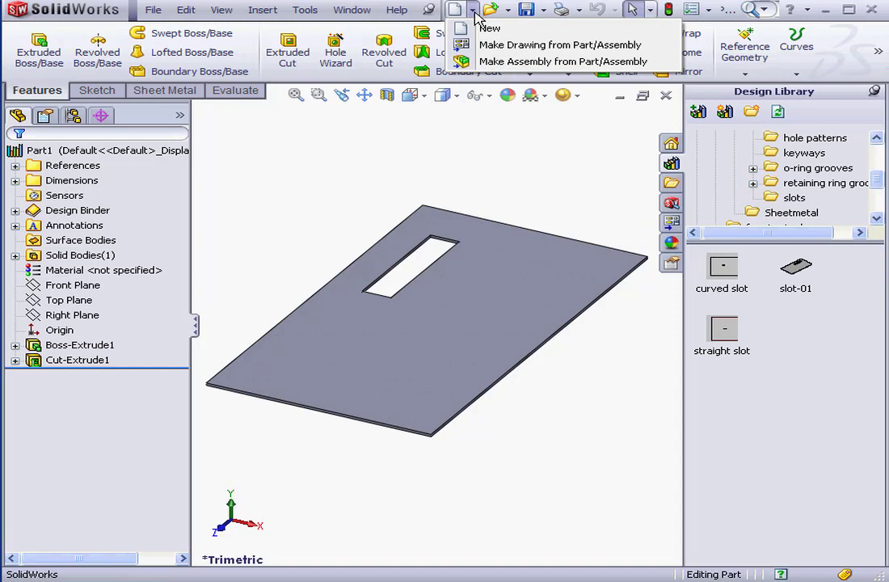
click(476, 26)
click(497, 396)
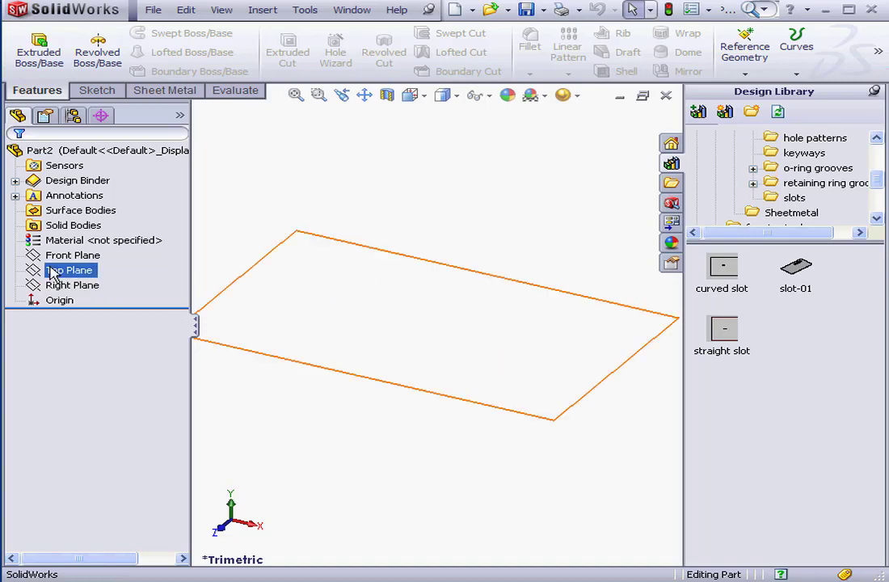
Draw a corner rectangle around the origin on the Top Plane and exit the sketch
right_click(73, 270)
click(68, 243)
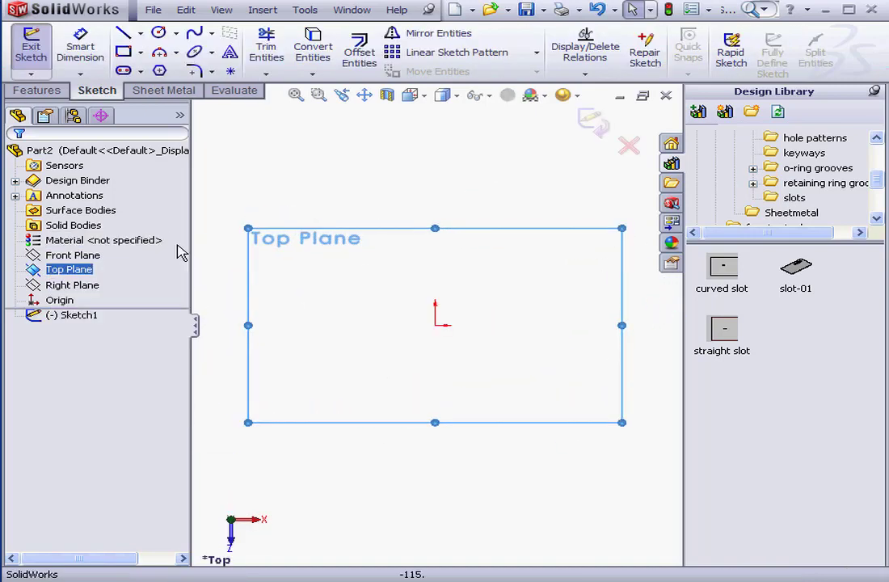
click(123, 52)
drag(365, 166, 599, 485)
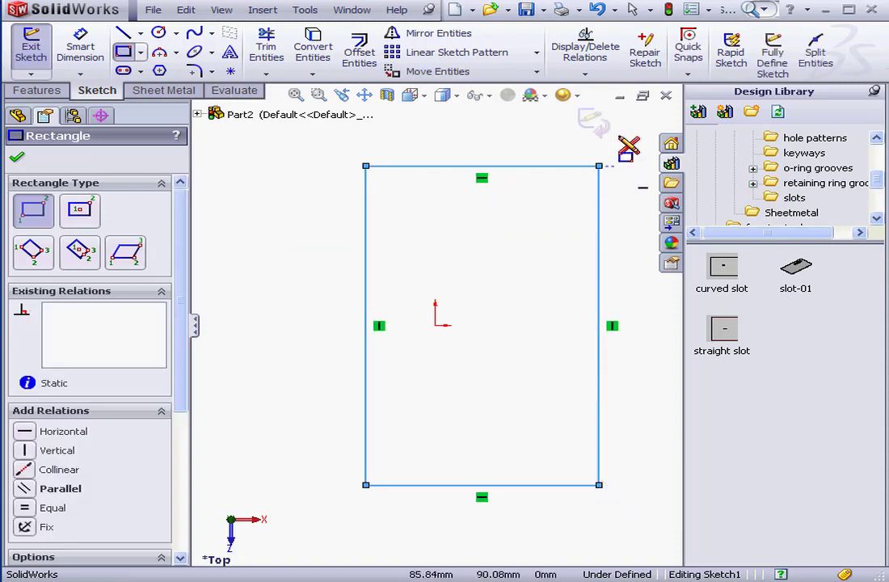
click(592, 121)
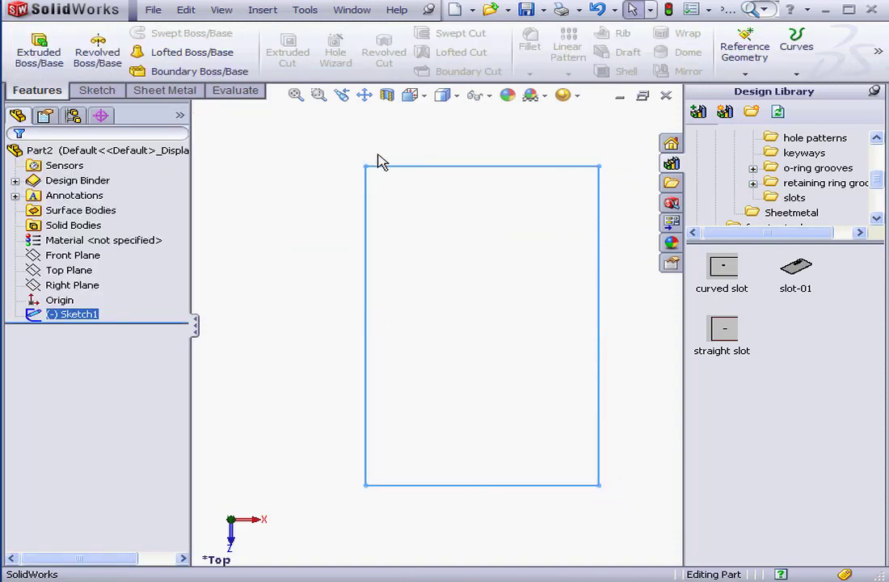
Convert the rectangle into a 1.00 mm sheet-metal Base Flange/Tab
click(182, 92)
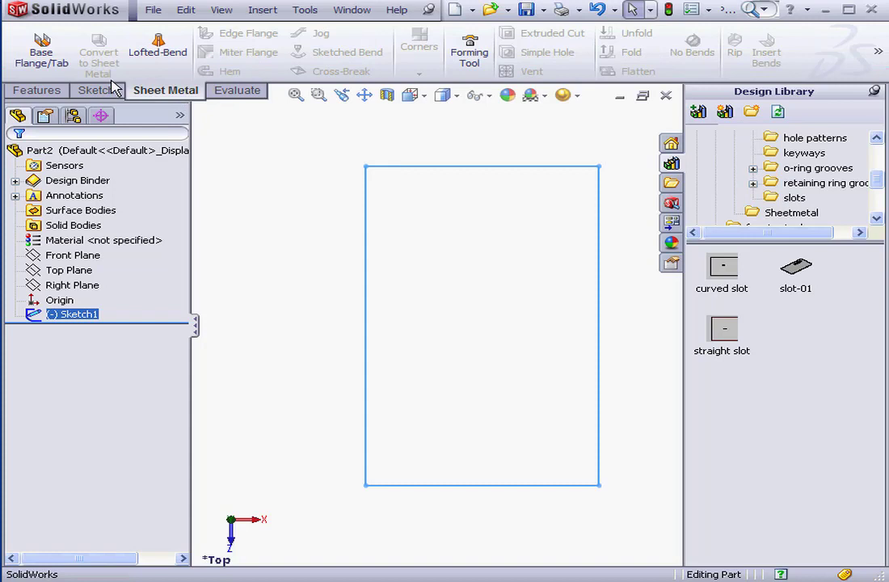
click(38, 50)
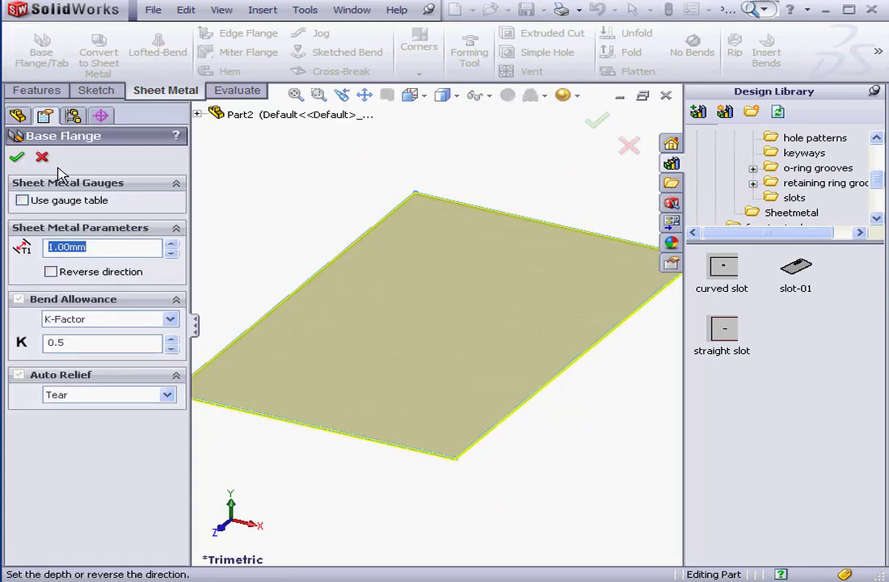
click(18, 161)
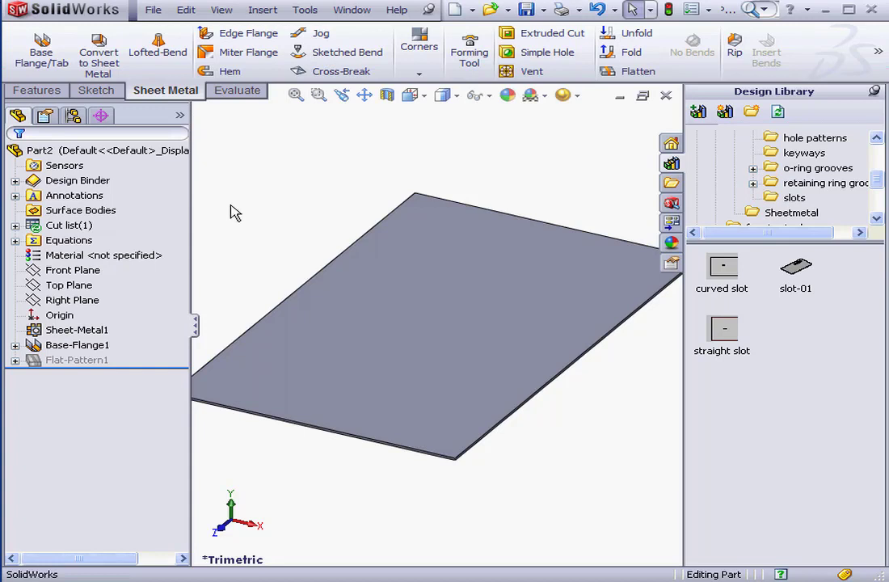
Drop slot-01 onto the plate and dimension its end 15 mm from the plate edge
mouse_move(796, 267)
mouse_down()
mouse_move(408, 265)
mouse_move(434, 257)
mouse_up()
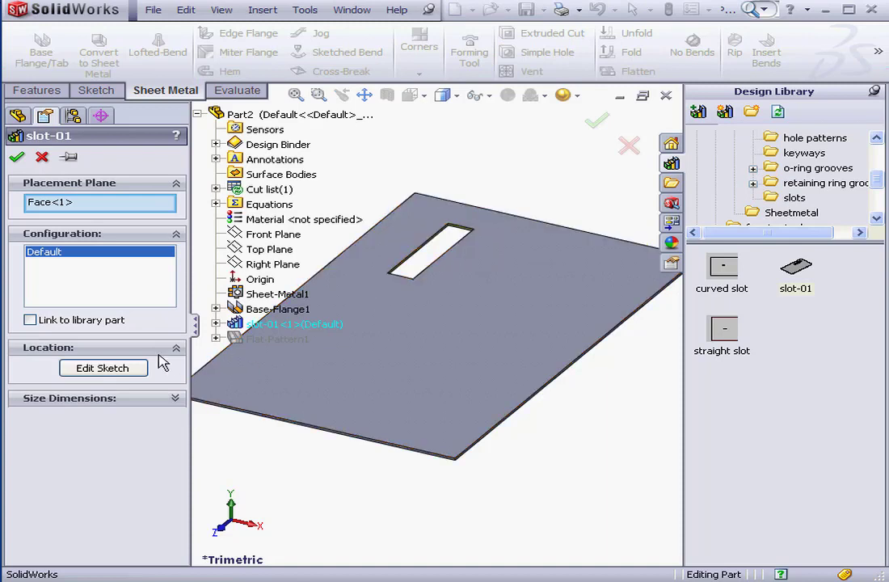
click(97, 369)
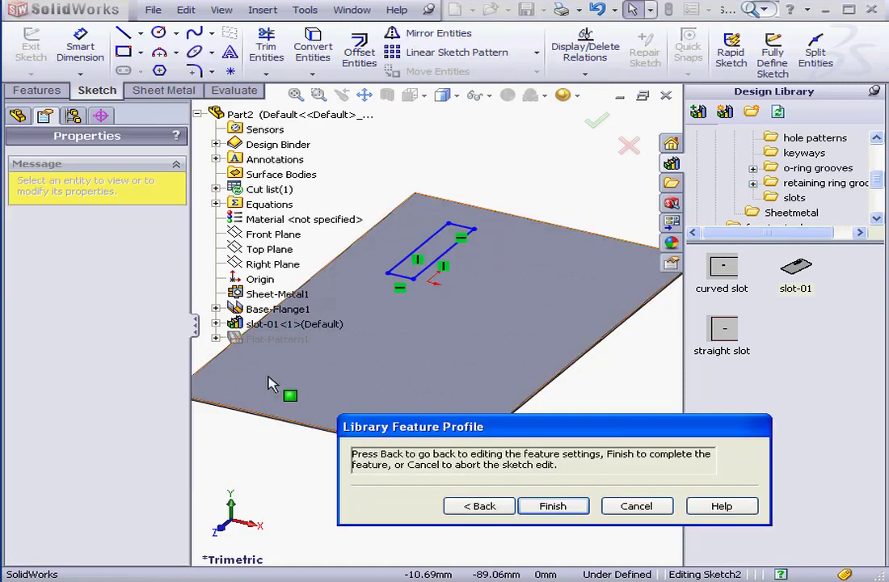
click(80, 51)
click(466, 231)
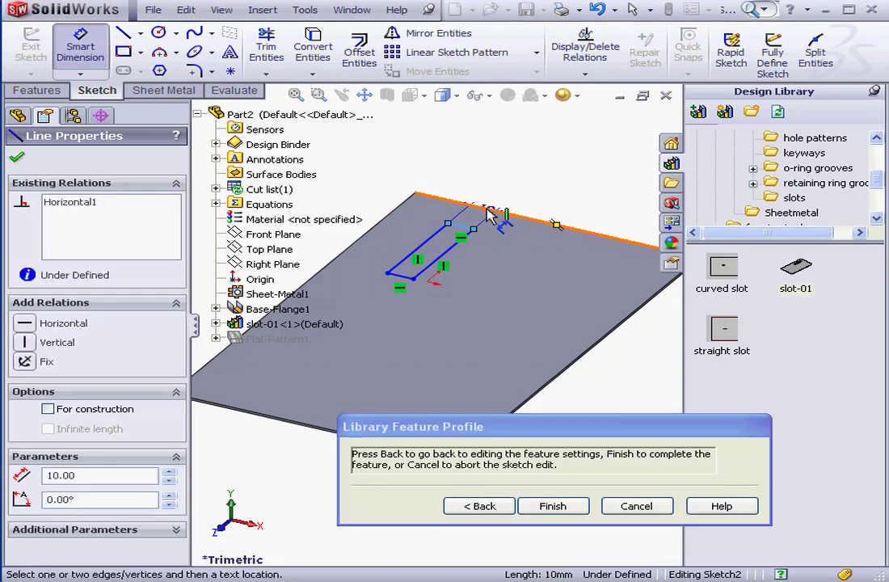
click(485, 185)
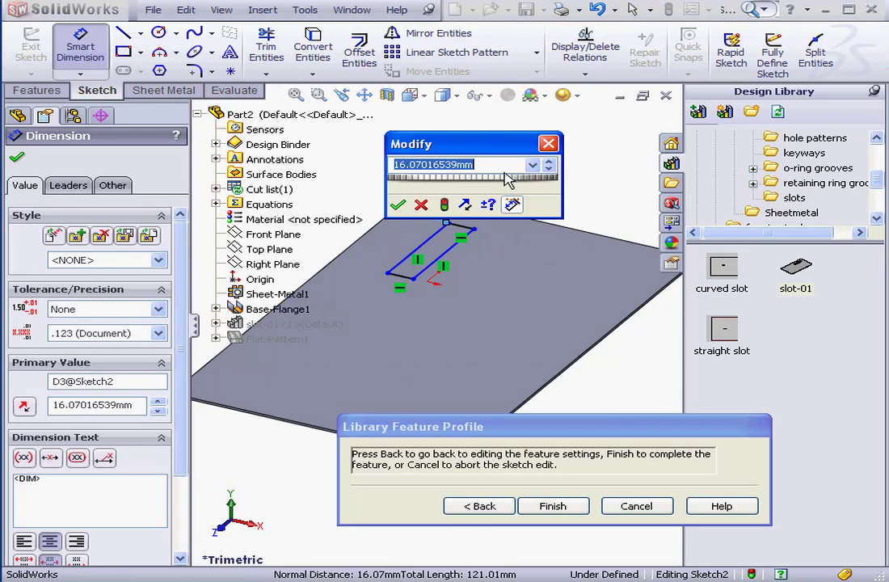
text(15)
key(Return)
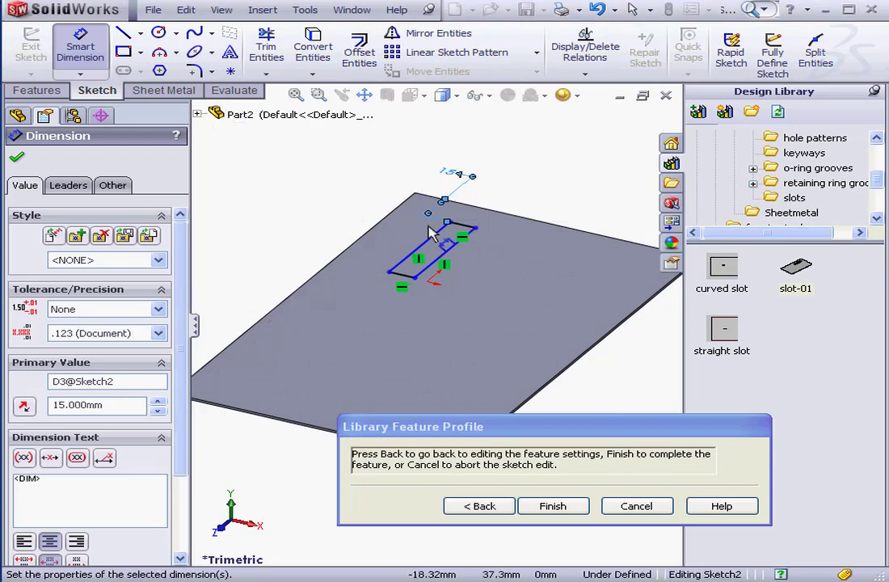
Dimension the slot 20 mm from the other plate edge and return to the feature settings
click(405, 229)
click(388, 215)
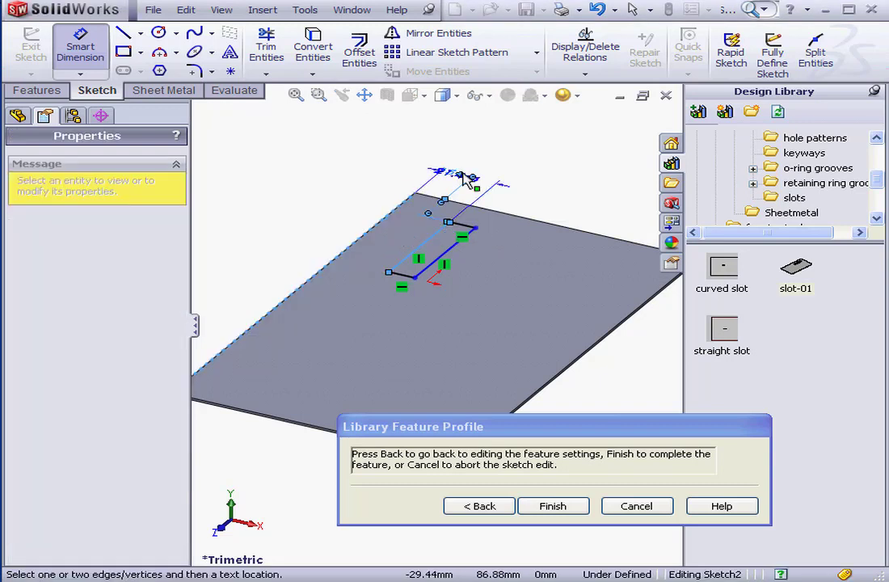
click(531, 156)
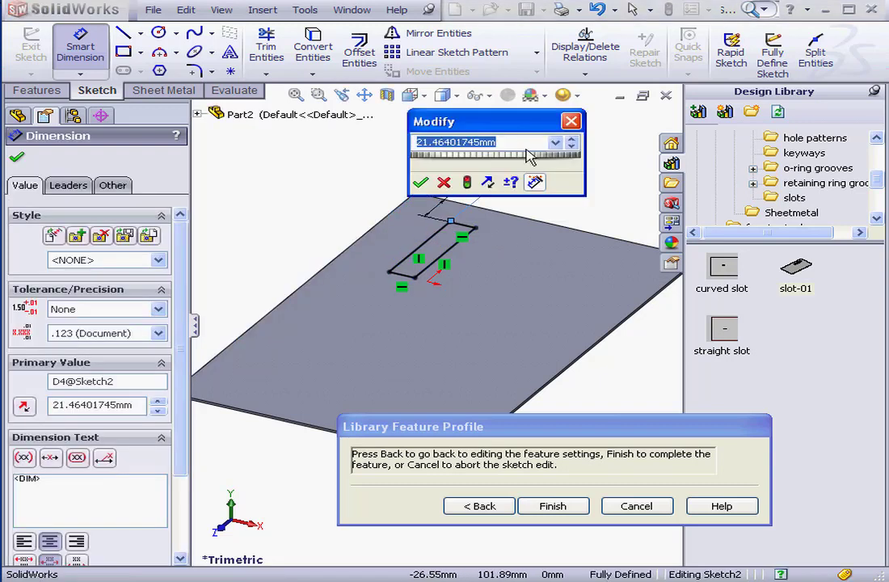
text(20)
key(Return)
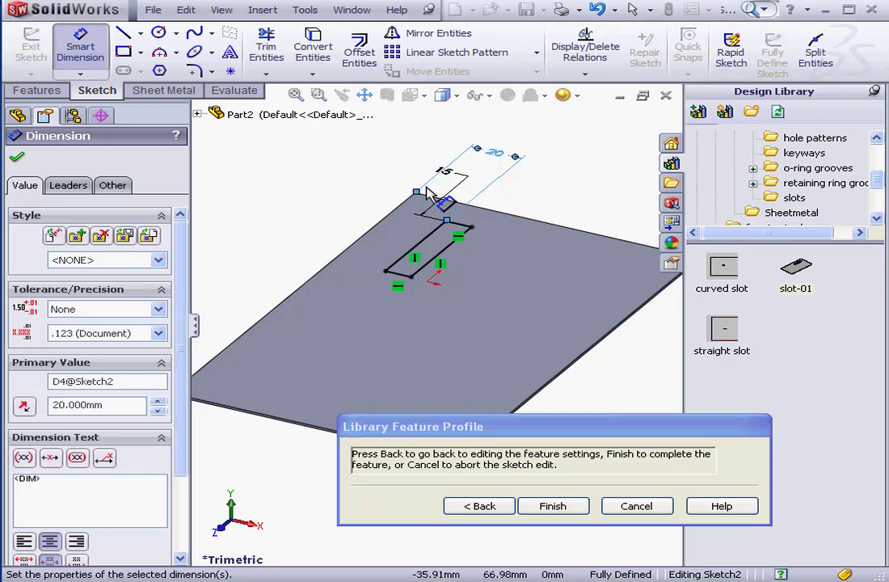
click(485, 506)
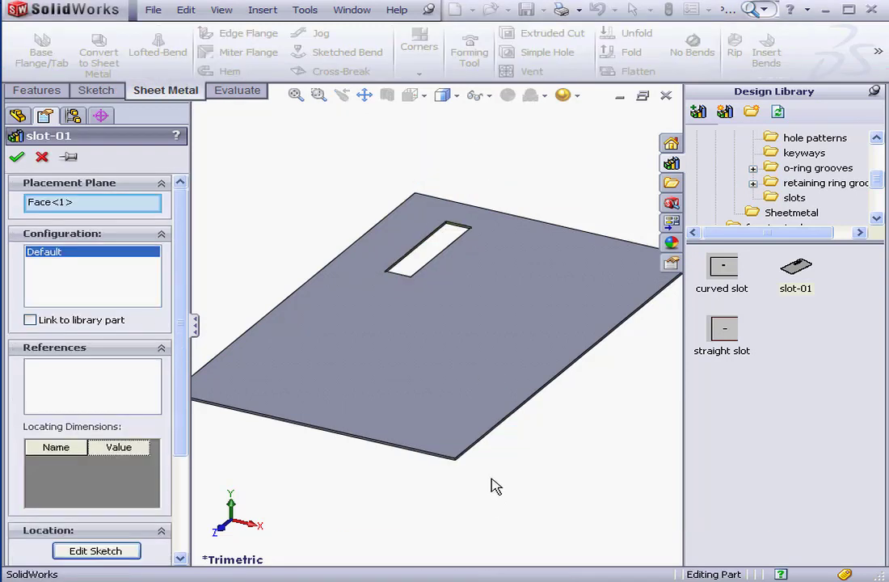
Accept slot-01, expand it and review its Edit Feature settings without changes
click(16, 157)
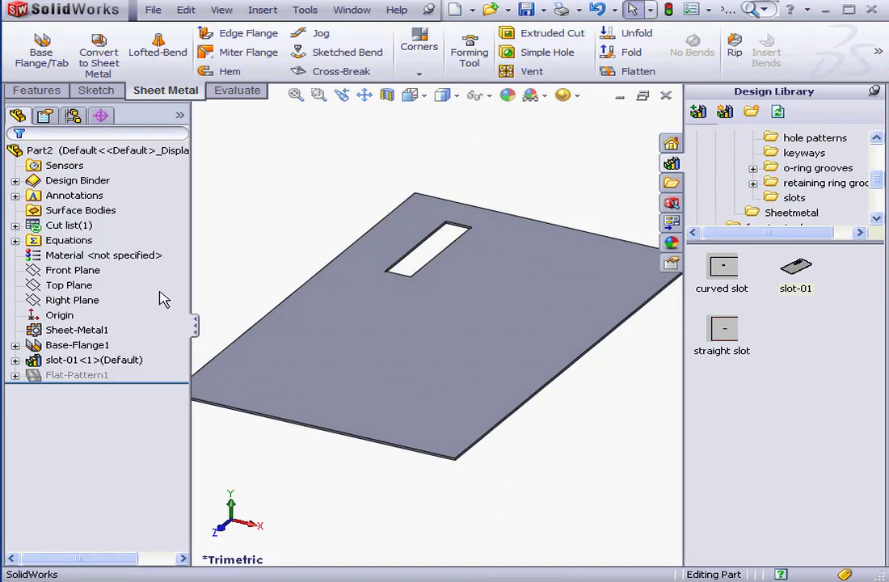
click(16, 361)
right_click(37, 363)
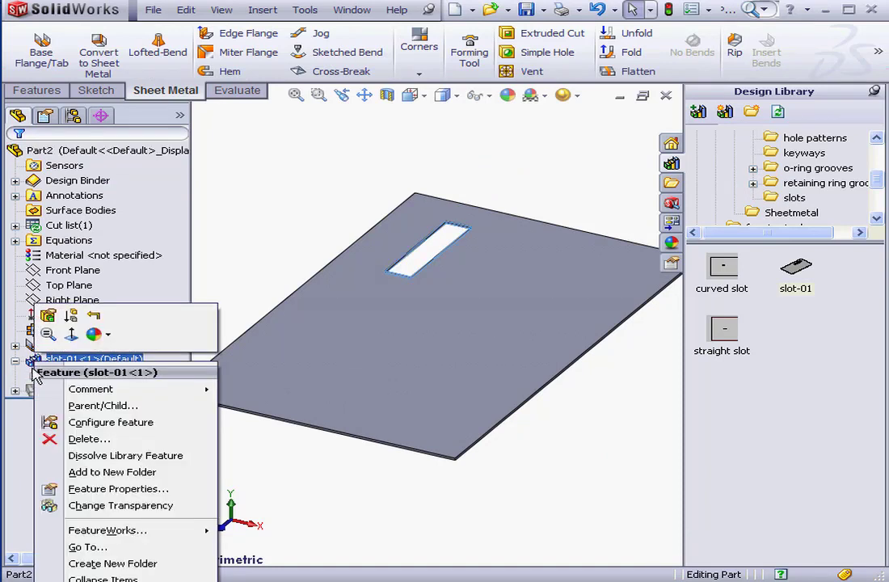
click(49, 317)
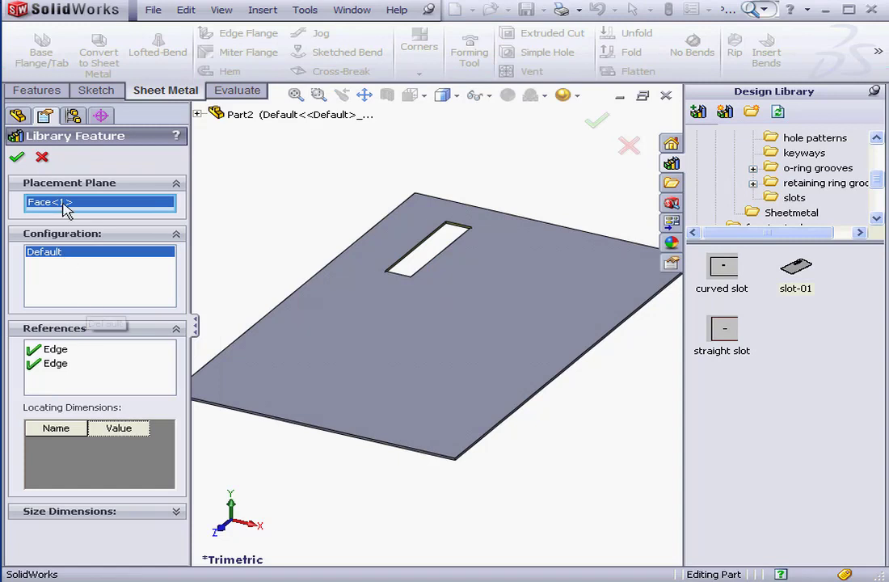
click(17, 157)
Expand Cut-Extrude1, open its Sketch2 for editing and exit to rebuild the slot
click(33, 375)
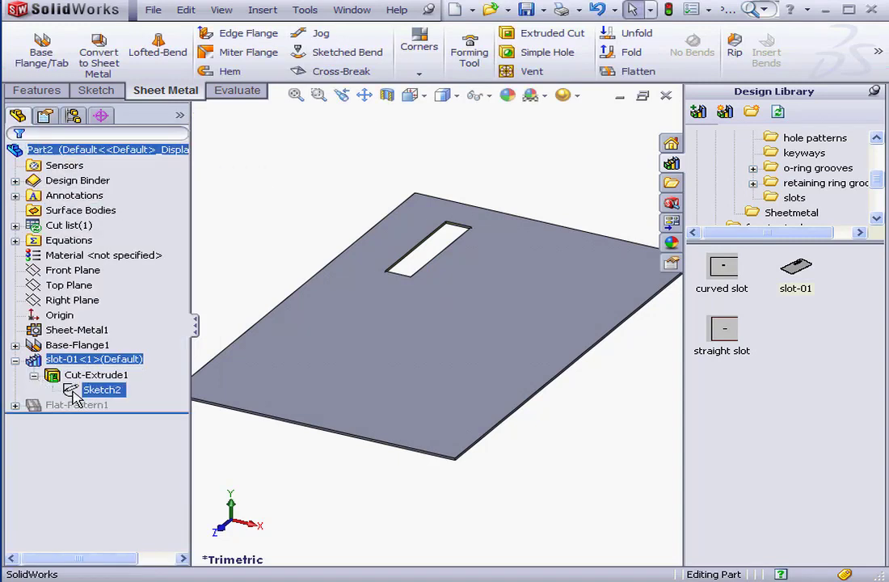
right_click(89, 390)
click(87, 349)
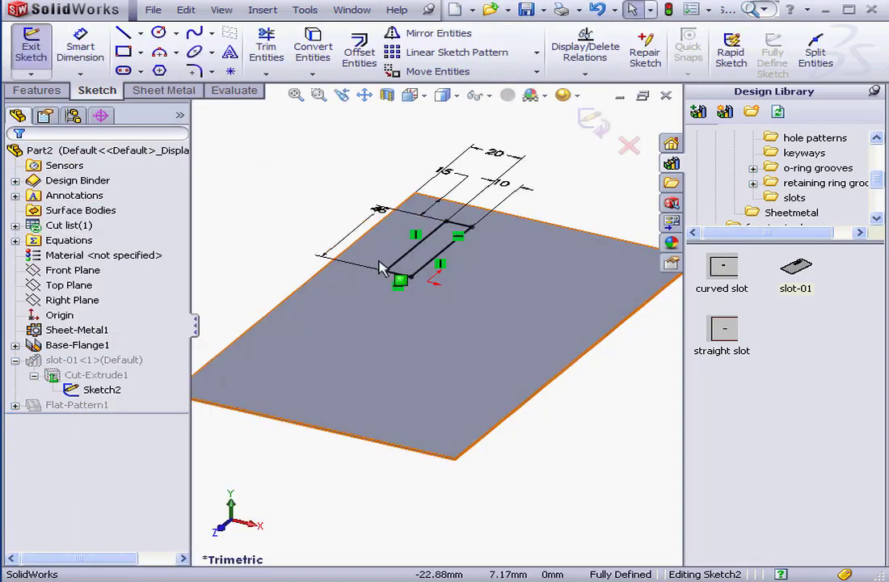
click(597, 125)
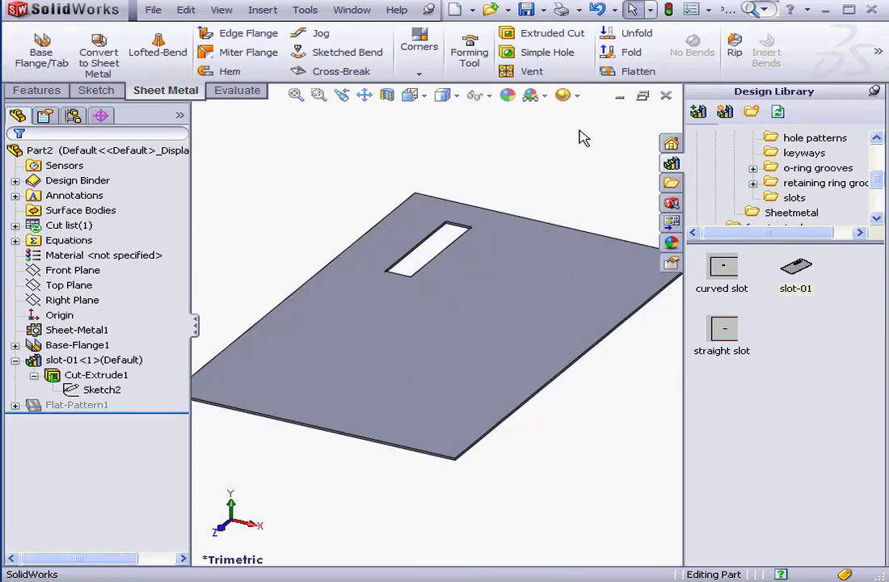
Create a new part document, Part3
click(472, 9)
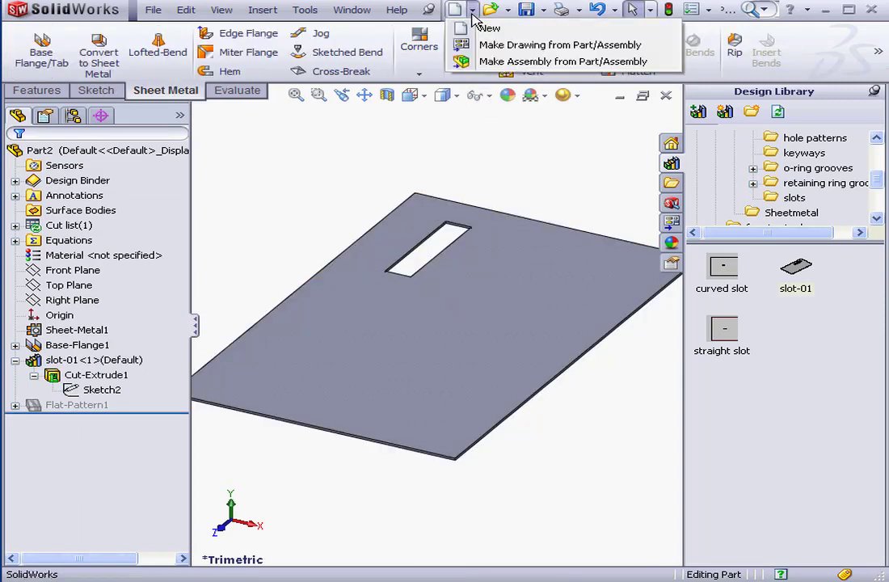
click(467, 36)
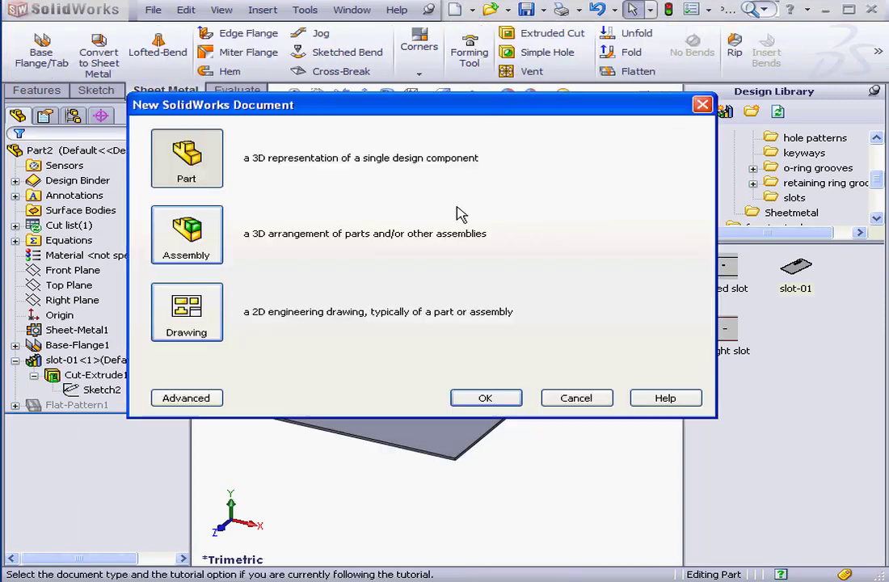
click(491, 396)
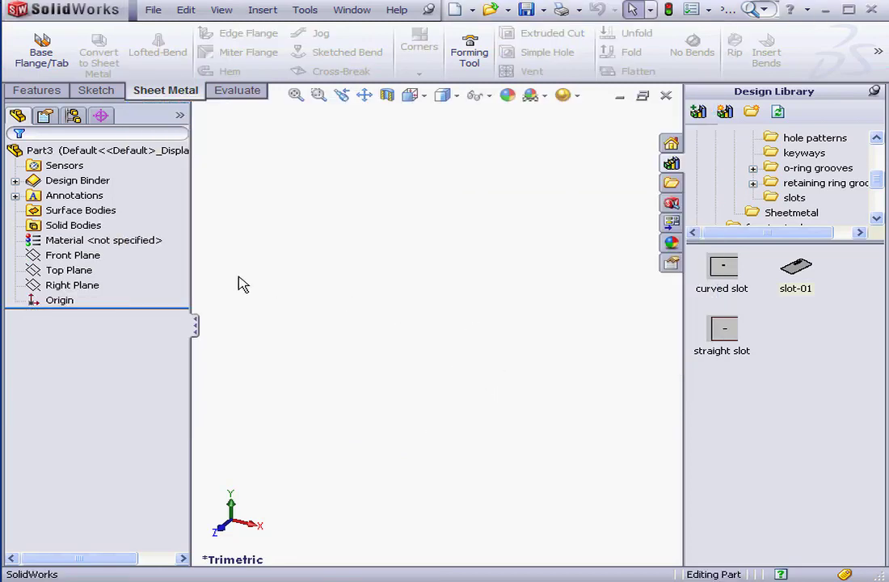
Sketch a tall corner rectangle on Part3's Top Plane and exit as Sketch1
click(69, 270)
right_click(69, 269)
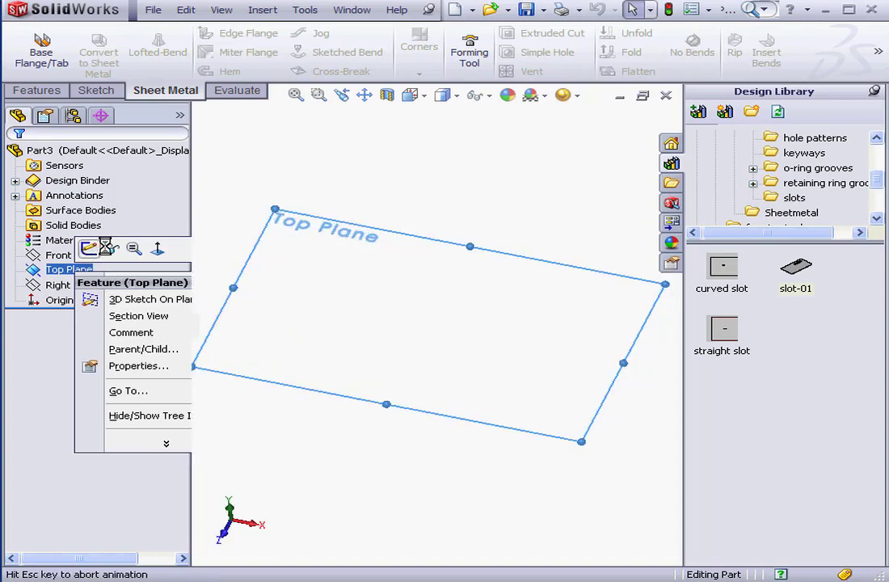
click(123, 51)
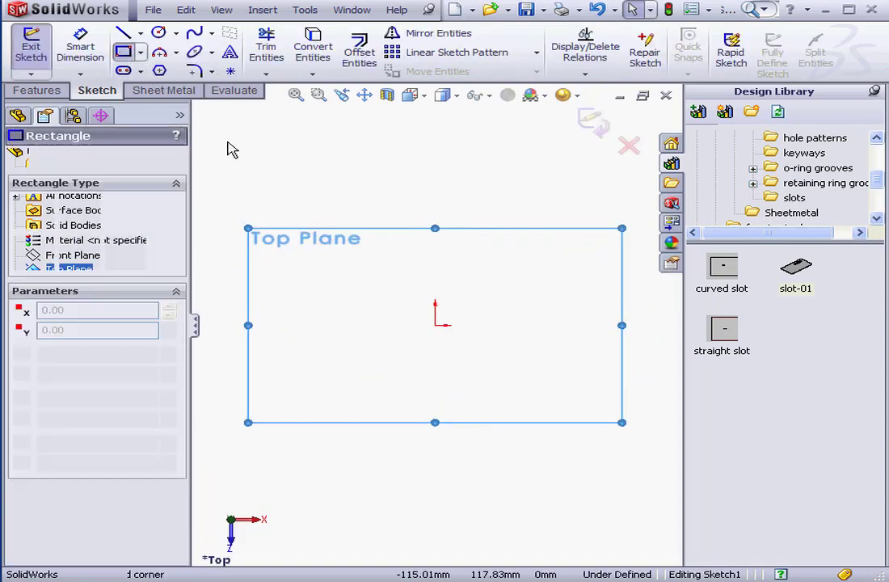
click(363, 206)
click(608, 474)
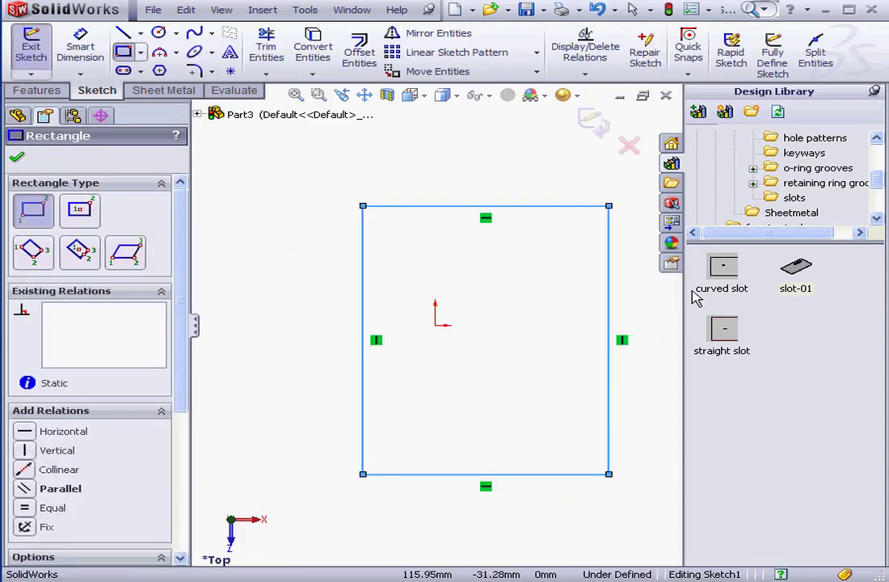
click(593, 122)
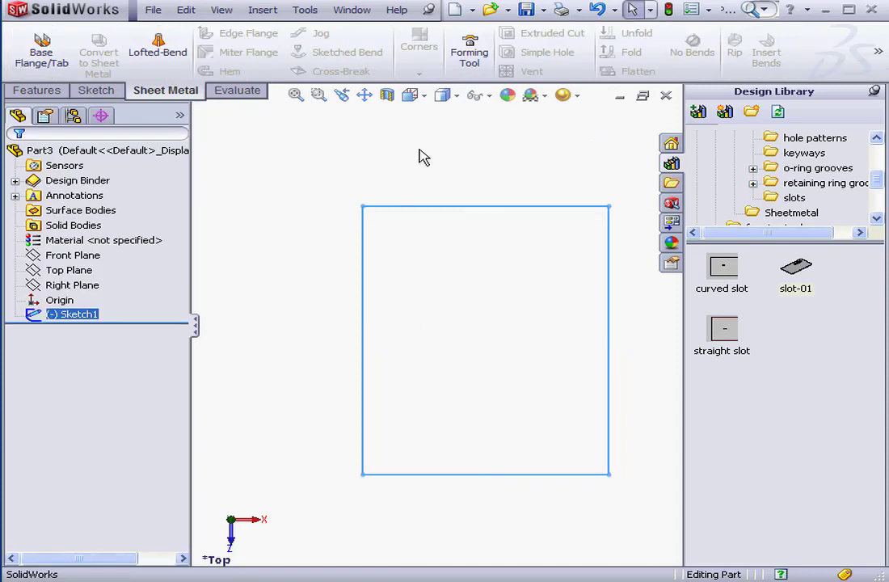
Extrude Sketch1 with Depth D1 set to 1 mm, forming the thin plate Boss-Extrude1
click(63, 86)
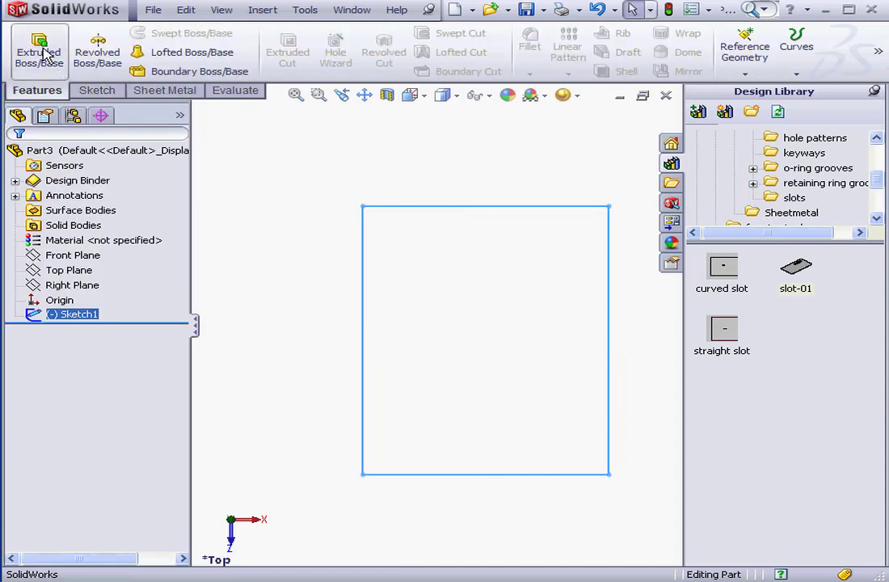
click(40, 53)
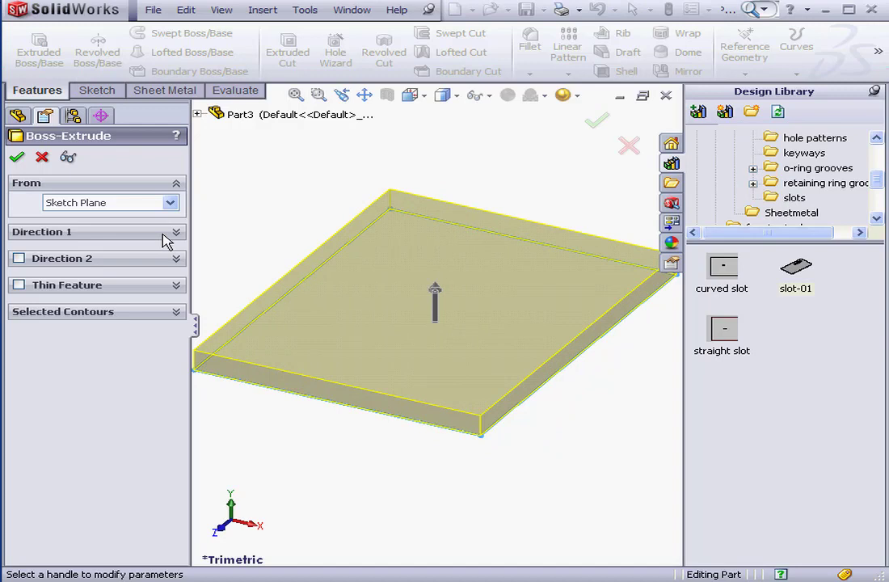
click(165, 237)
drag(81, 317, 24, 318)
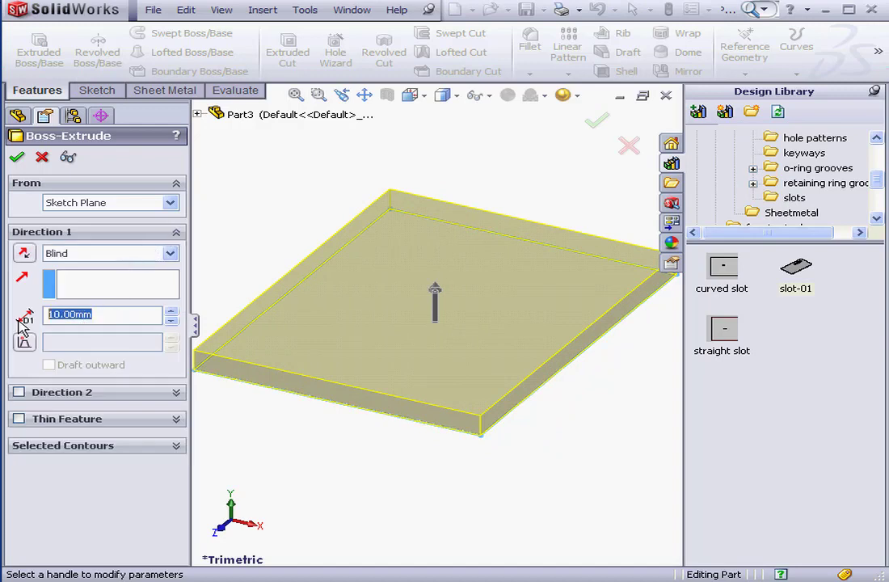
text(1)
key(Return)
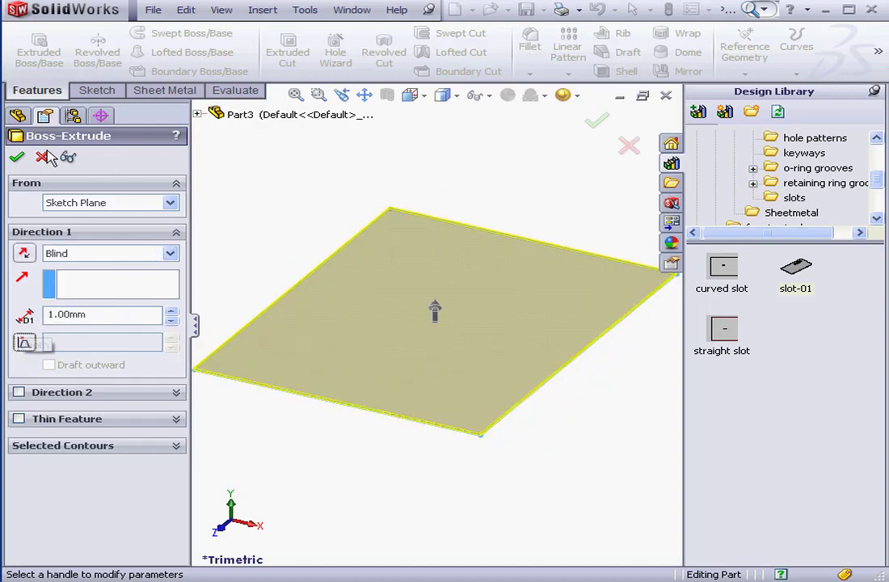
click(16, 157)
Start a sketch on the plate's top face and draw a corner rectangle on it
right_click(394, 270)
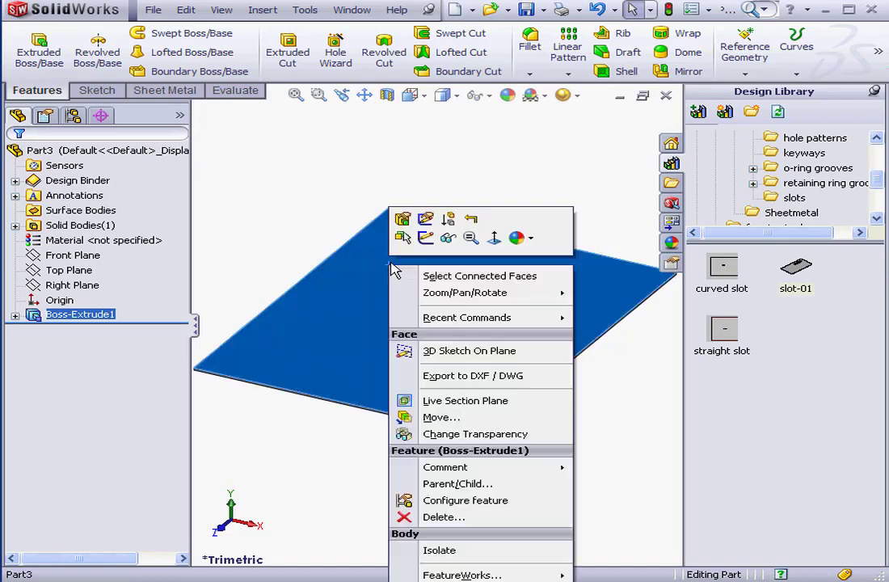
click(426, 237)
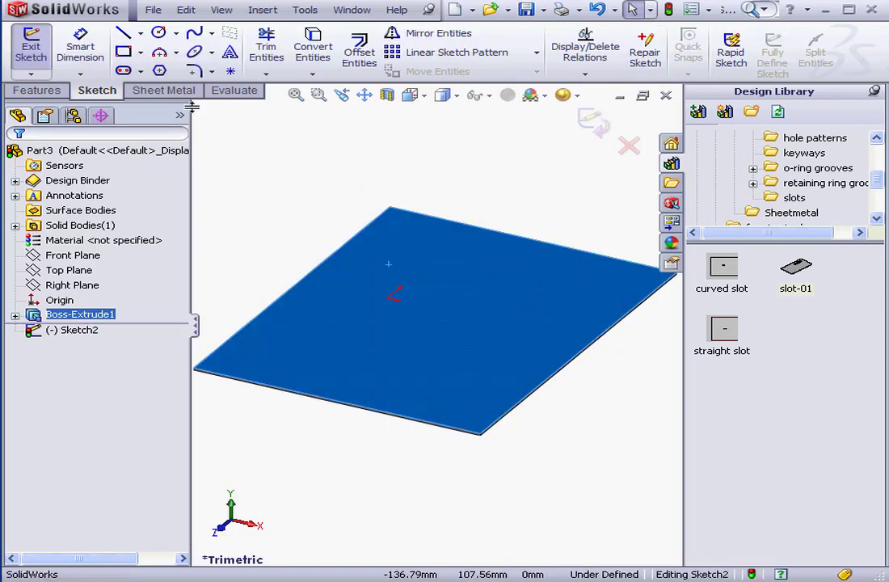
click(123, 53)
click(415, 249)
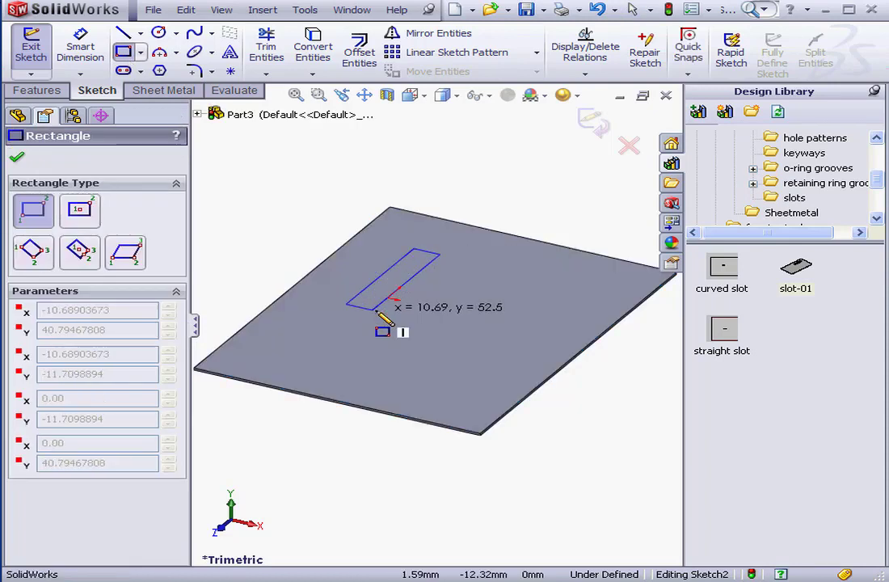
click(374, 327)
Dimension the rectangle 15 mm wide and 45 mm long with Smart Dimension
click(80, 50)
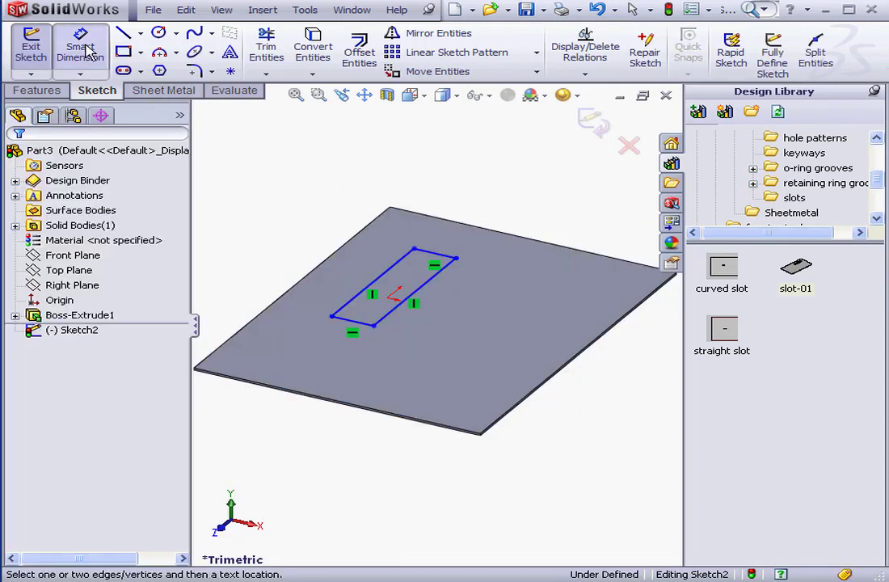
click(435, 254)
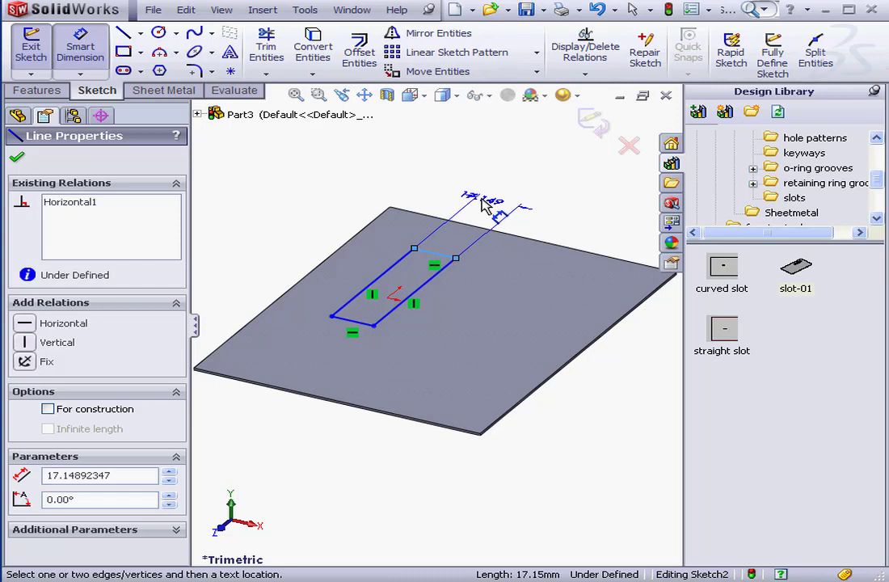
click(495, 202)
text(15)
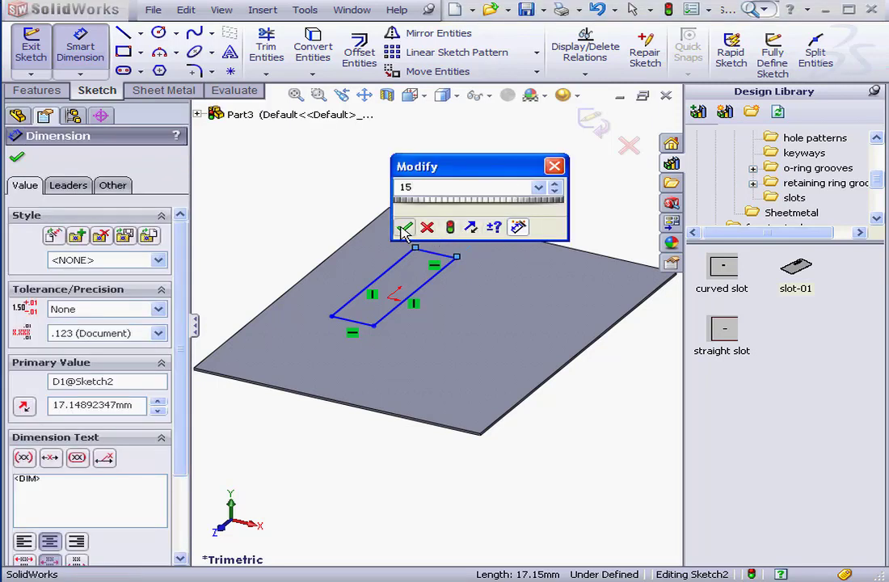
click(403, 227)
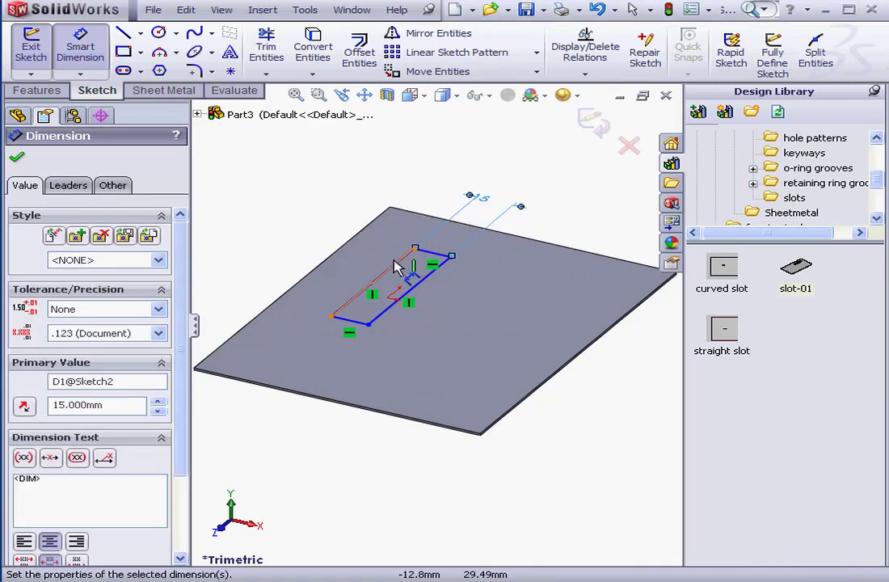
click(397, 261)
click(321, 233)
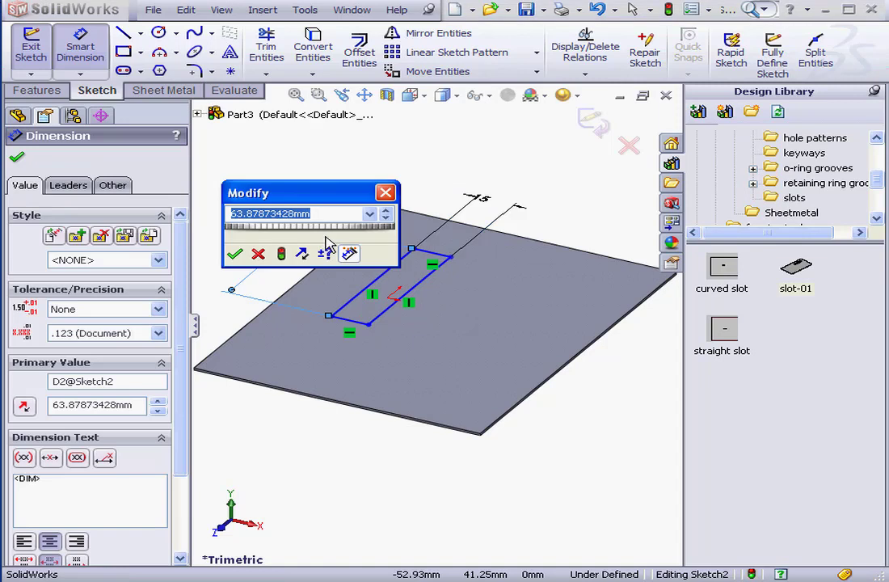
text(45)
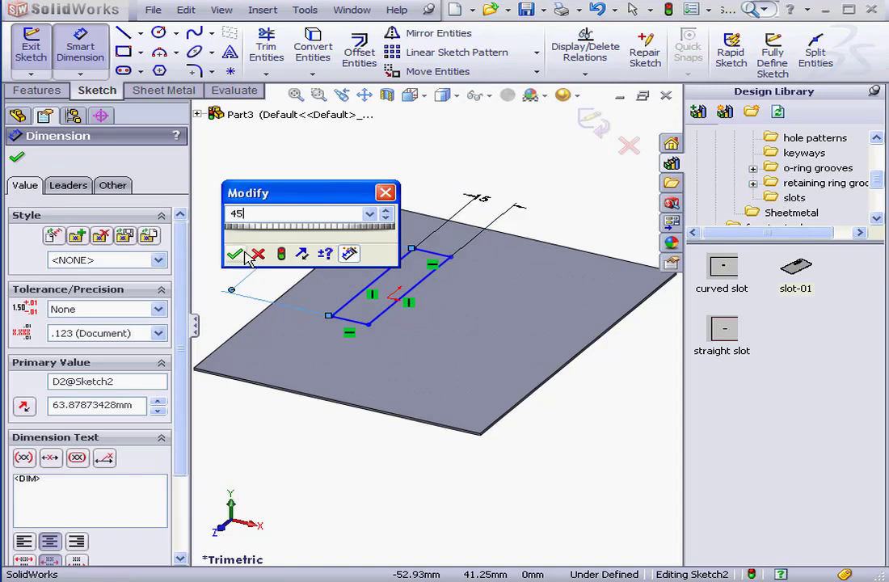
click(239, 254)
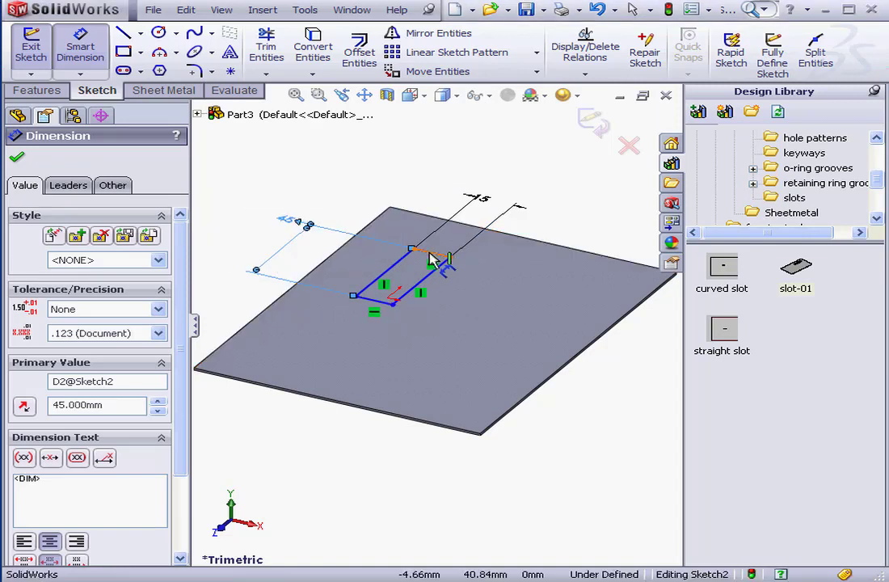
Locate the rectangle 20 mm from the plate's back edge and 40 mm from its left edge
click(431, 257)
click(474, 228)
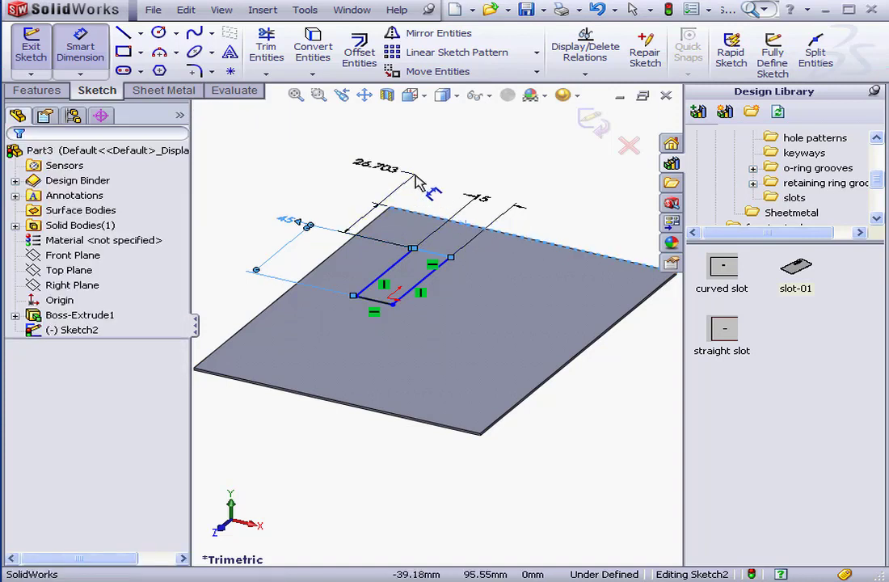
click(416, 178)
text(20)
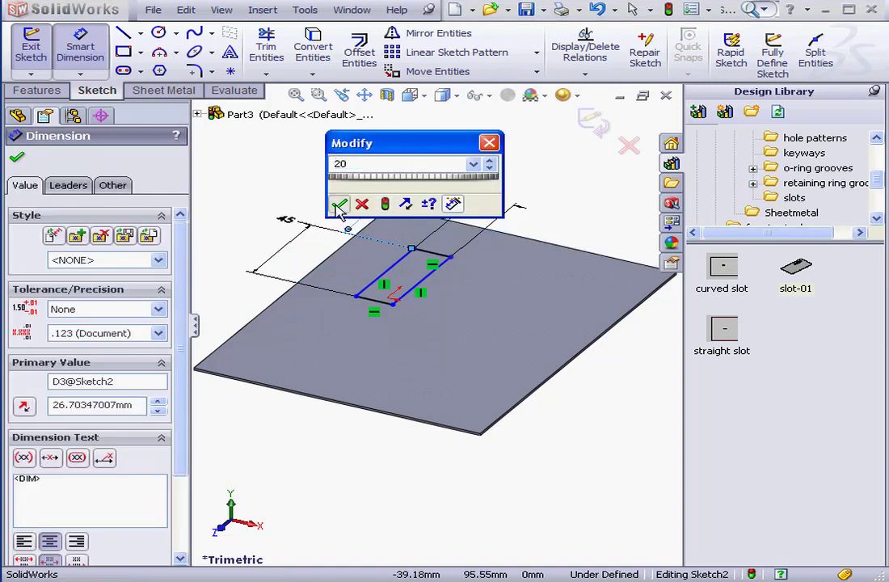
click(338, 204)
click(411, 251)
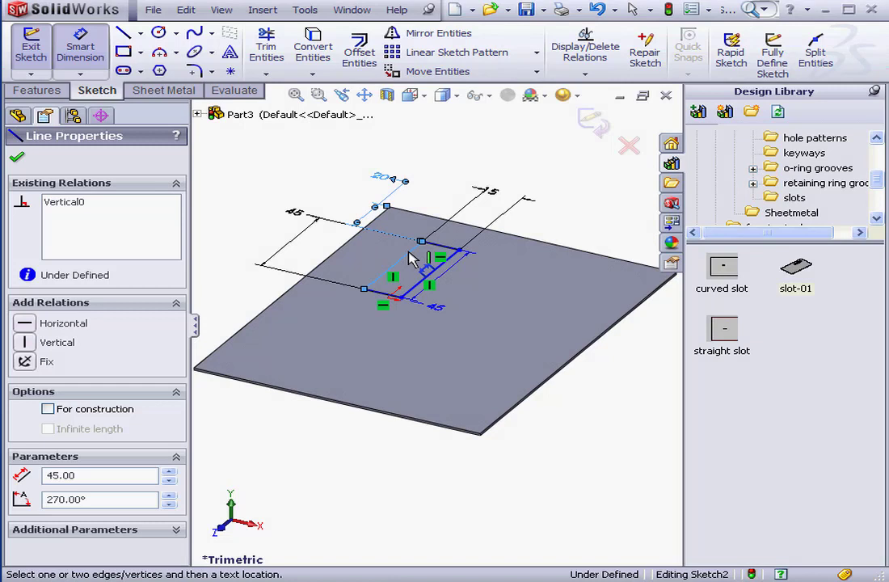
click(356, 241)
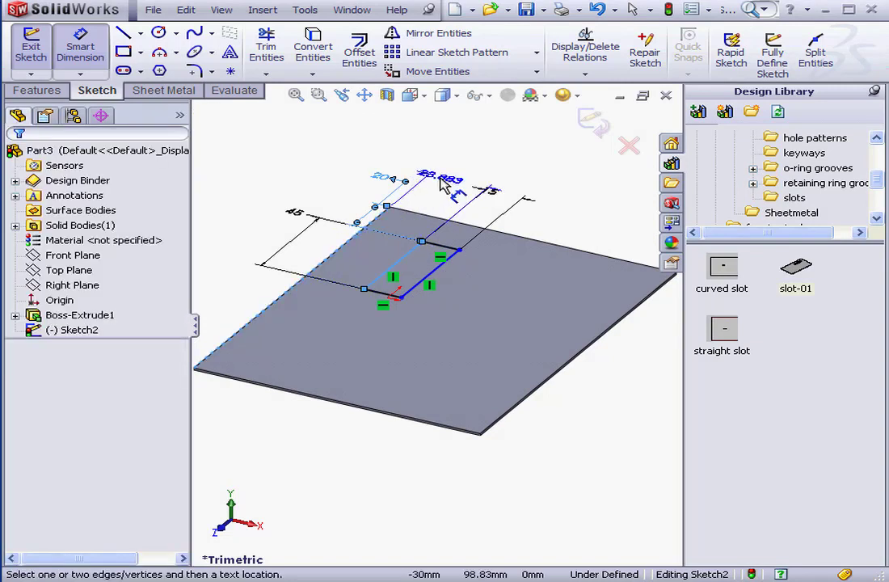
click(457, 166)
text(40)
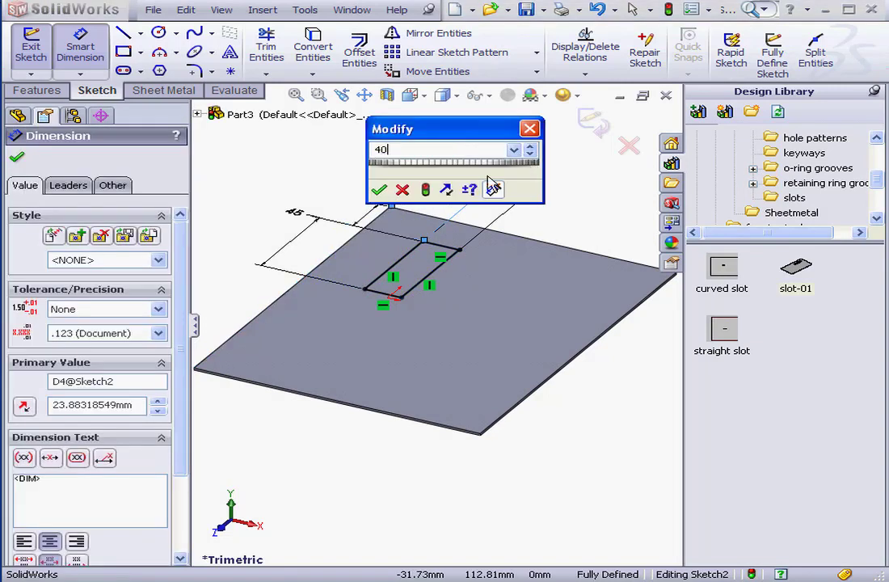
click(379, 190)
click(391, 206)
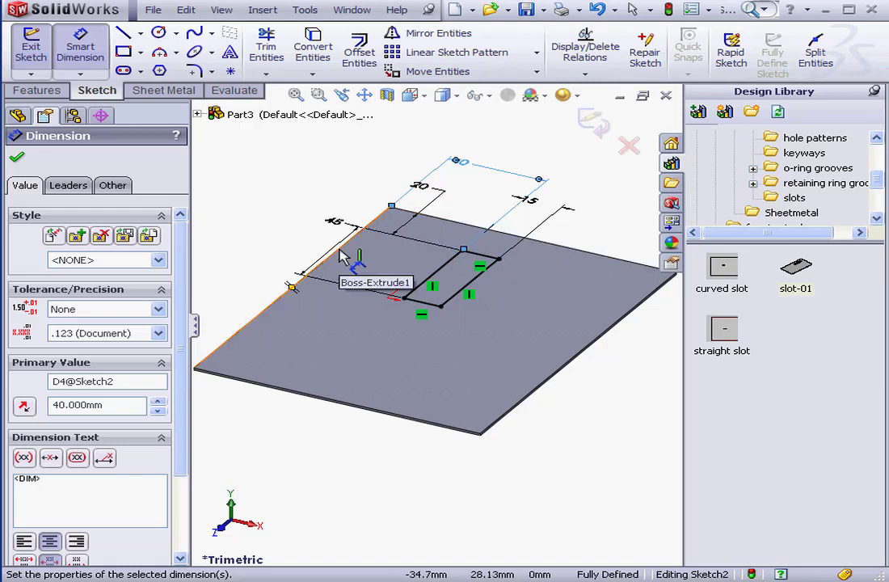
Exit the sketch and start an Extruded Cut from the rectangle
click(603, 128)
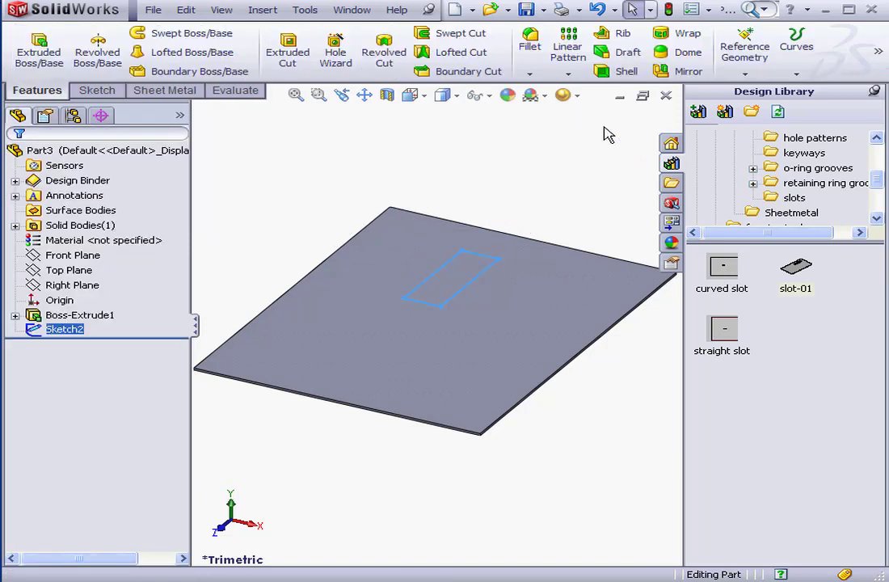
click(290, 51)
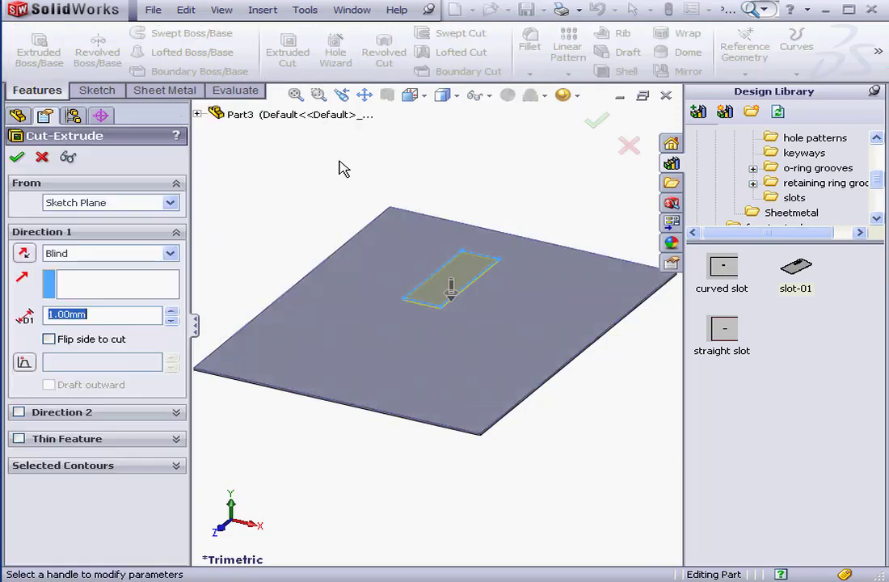
Accept Cut-Extrude1 and save it to the Design Library slots folder as slot-02
click(17, 155)
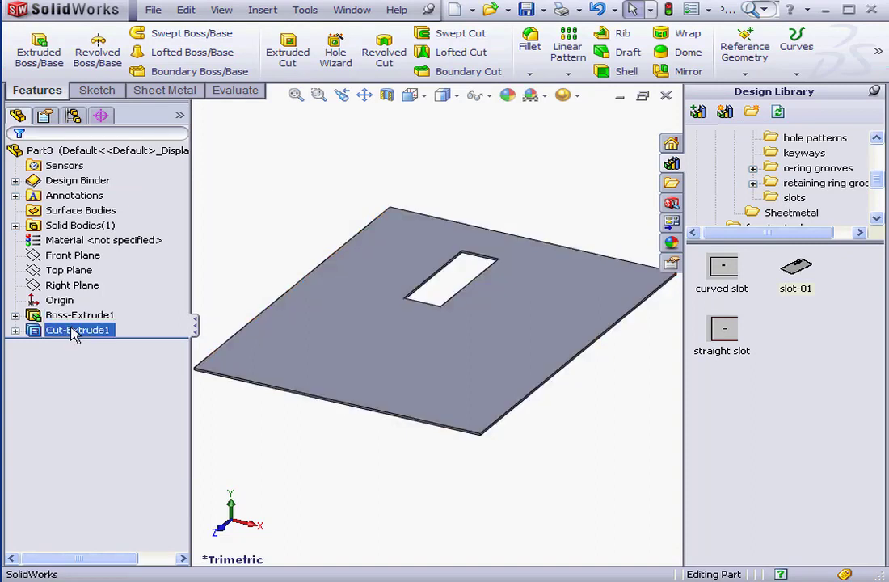
drag(71, 337, 798, 340)
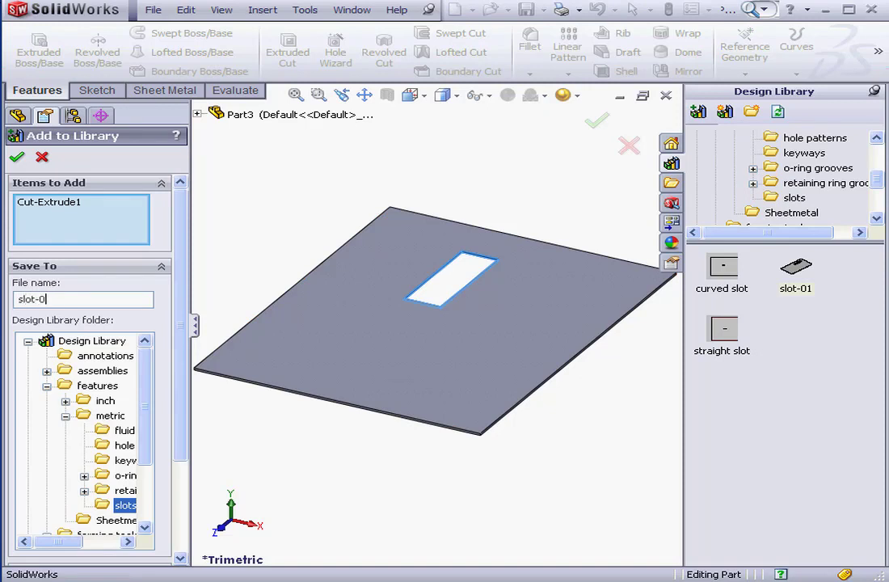
click(17, 156)
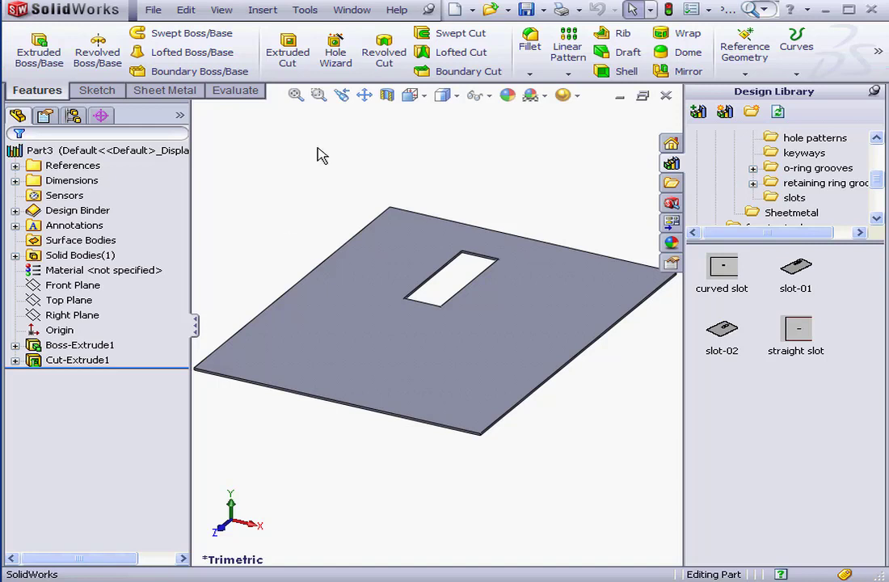
Switch to the Part2 document and suppress its slot-01<1> feature
click(346, 12)
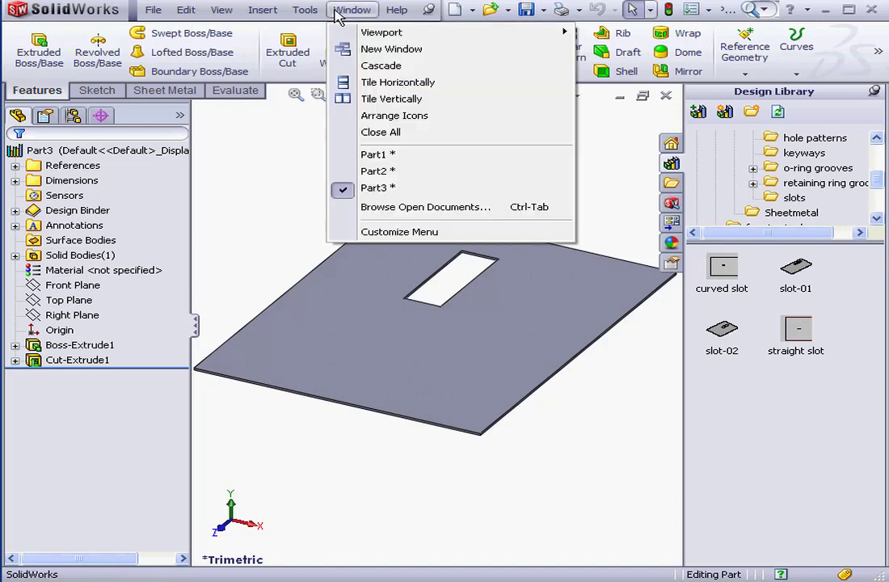
click(374, 173)
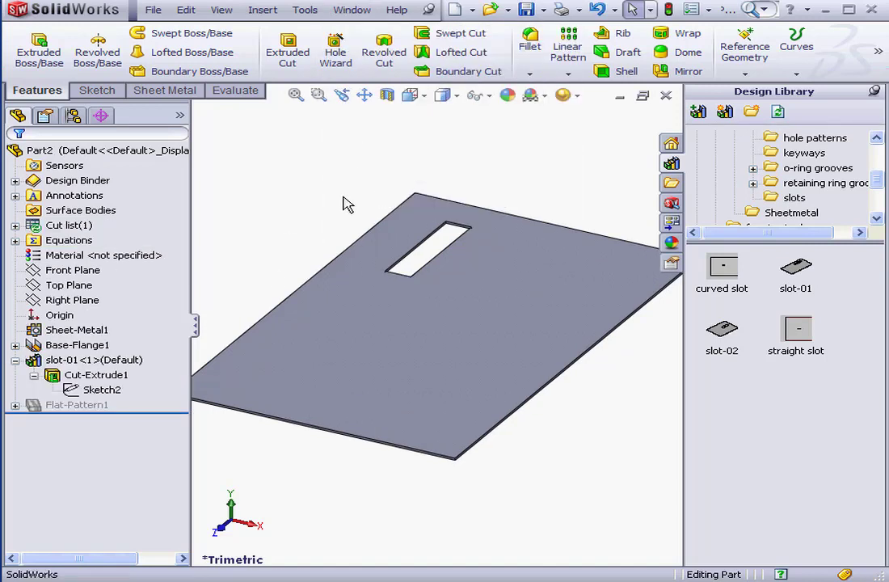
right_click(73, 361)
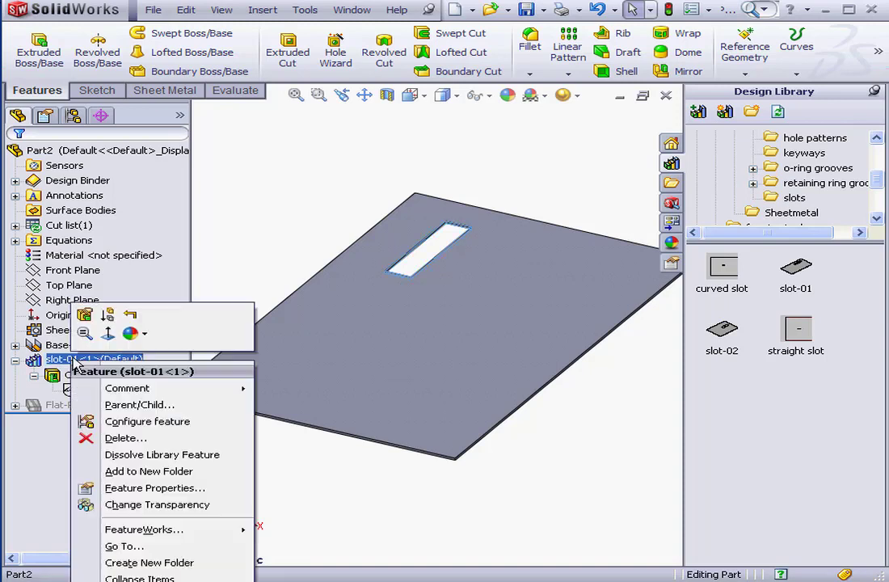
click(108, 317)
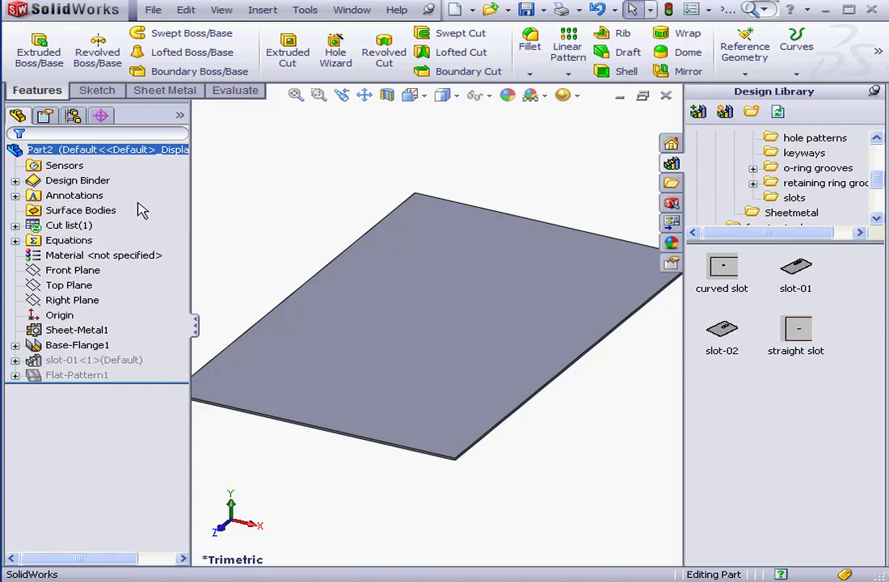
Drop slot-02 onto the plate referenced to its top and left edges
mouse_move(731, 343)
mouse_down()
mouse_move(494, 260)
mouse_move(414, 279)
mouse_move(437, 266)
mouse_move(413, 283)
mouse_up()
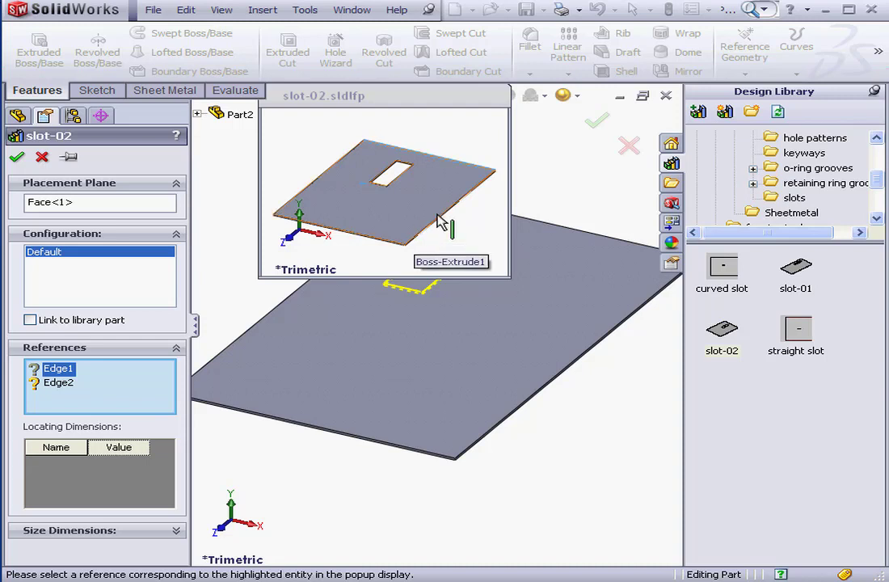
click(568, 230)
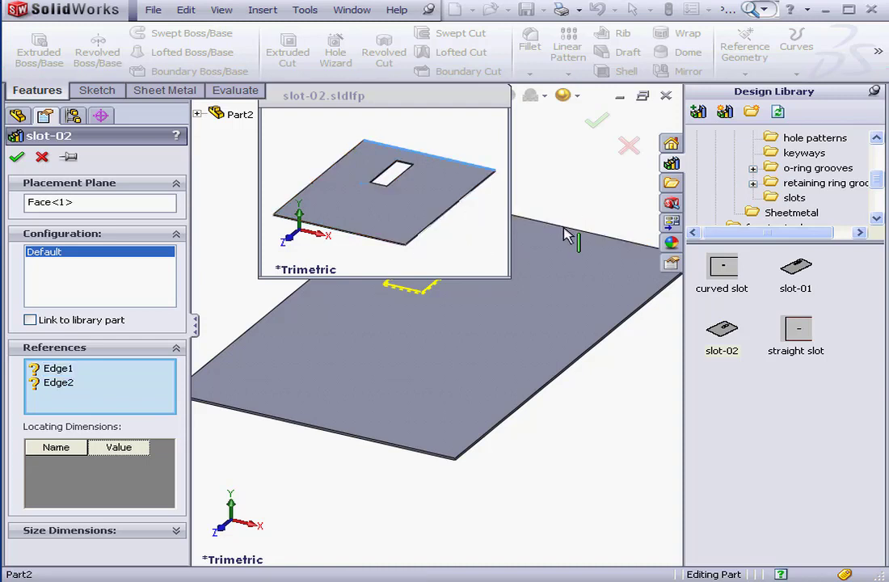
click(288, 313)
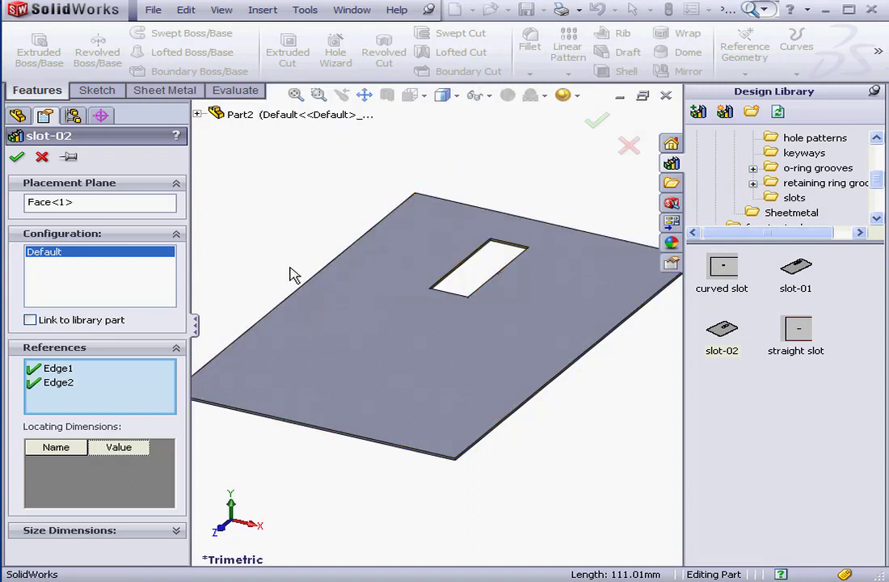
Override the slot's size dimensions, review the 15, 45, 40 and 1 mm values, and accept the feature
click(175, 530)
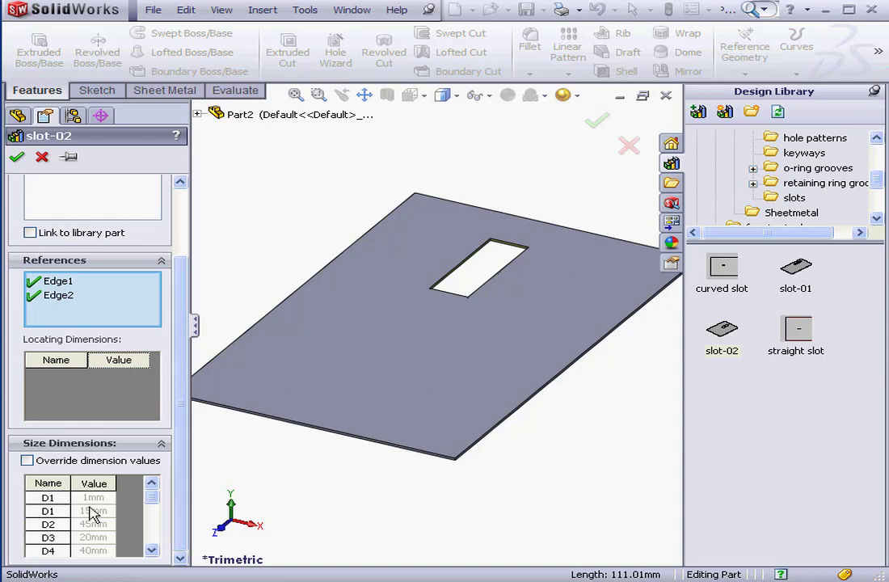
click(28, 460)
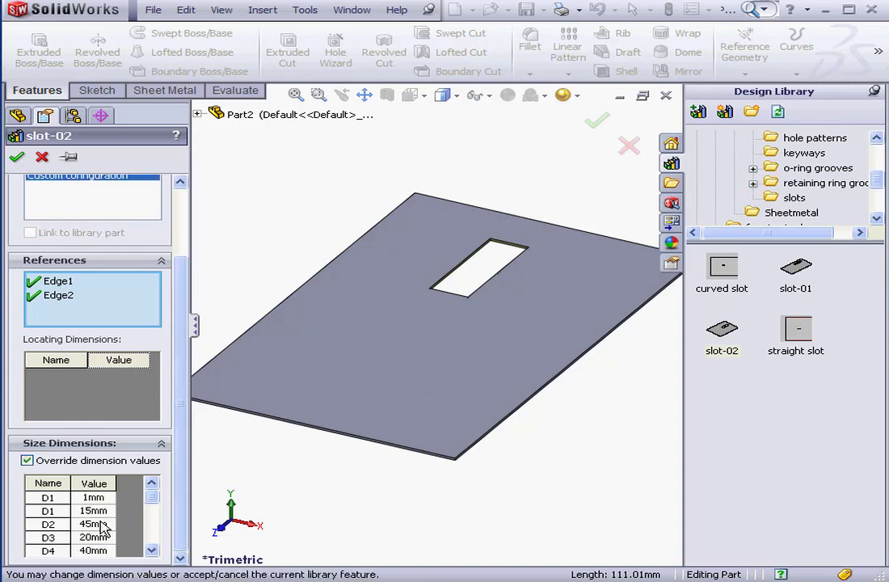
click(99, 511)
click(104, 526)
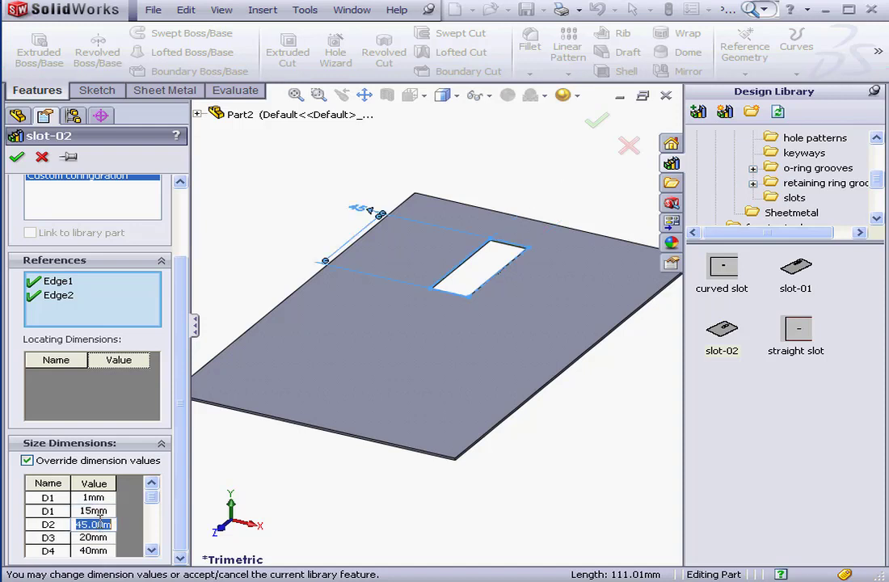
click(103, 539)
click(99, 549)
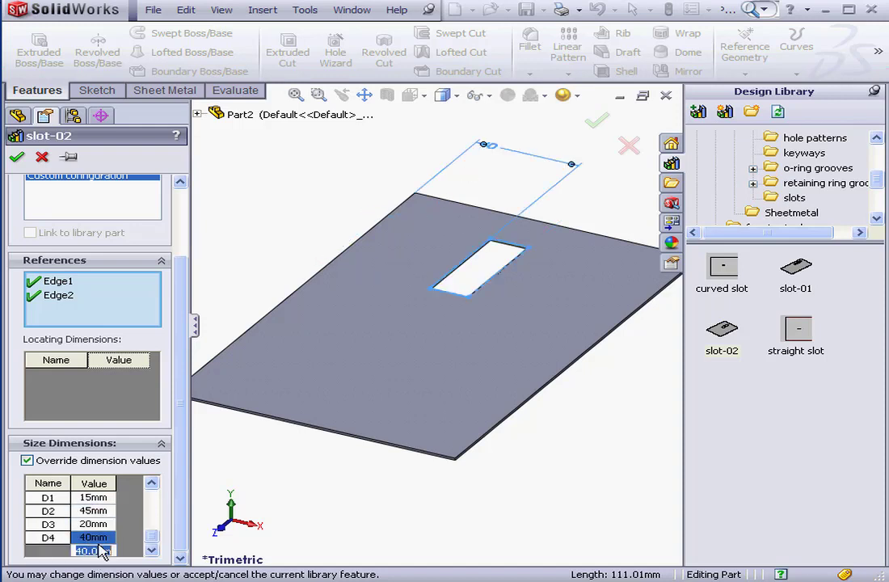
drag(152, 536, 154, 512)
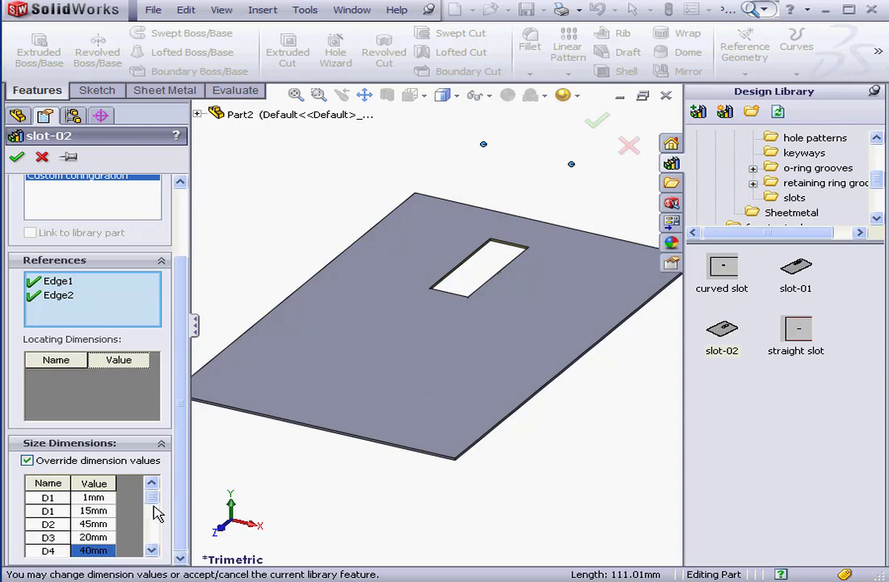
click(97, 497)
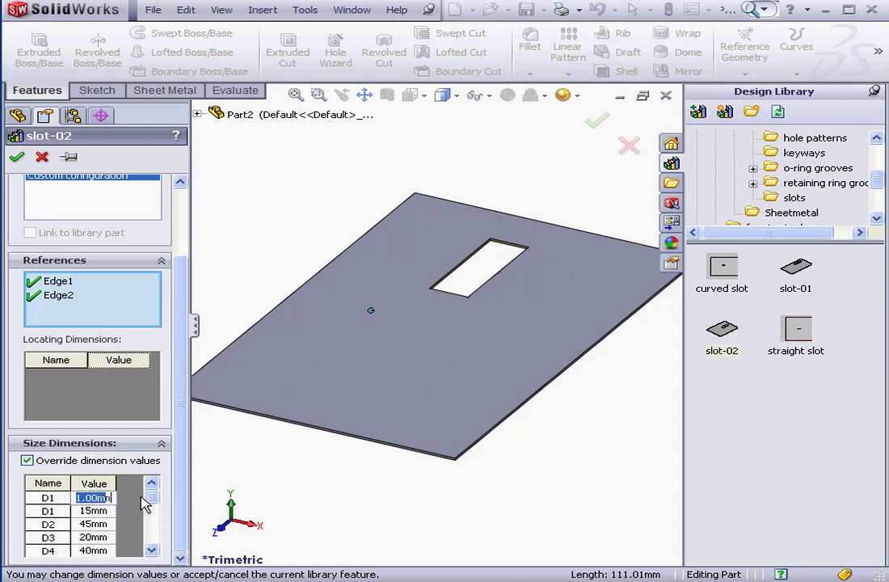
click(16, 156)
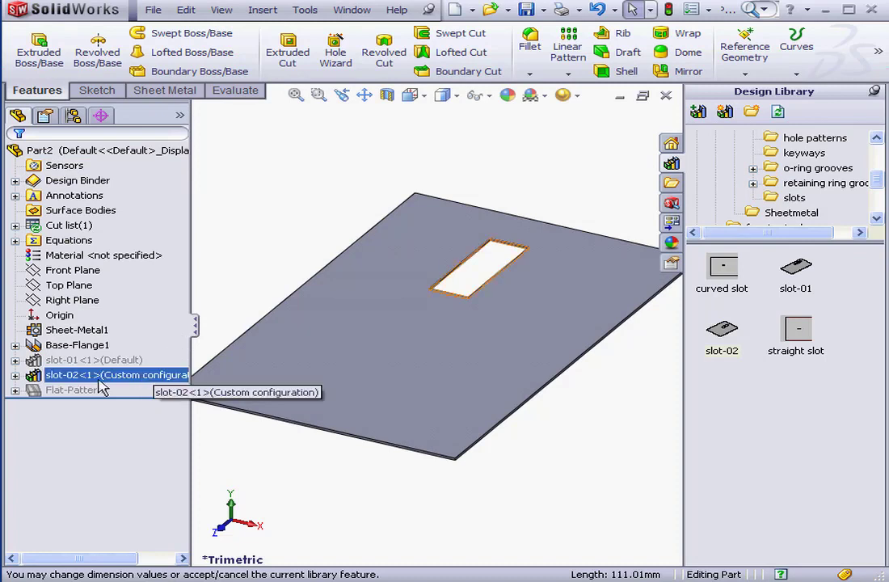
Suppress the newly inserted slot-02<1> feature
right_click(59, 377)
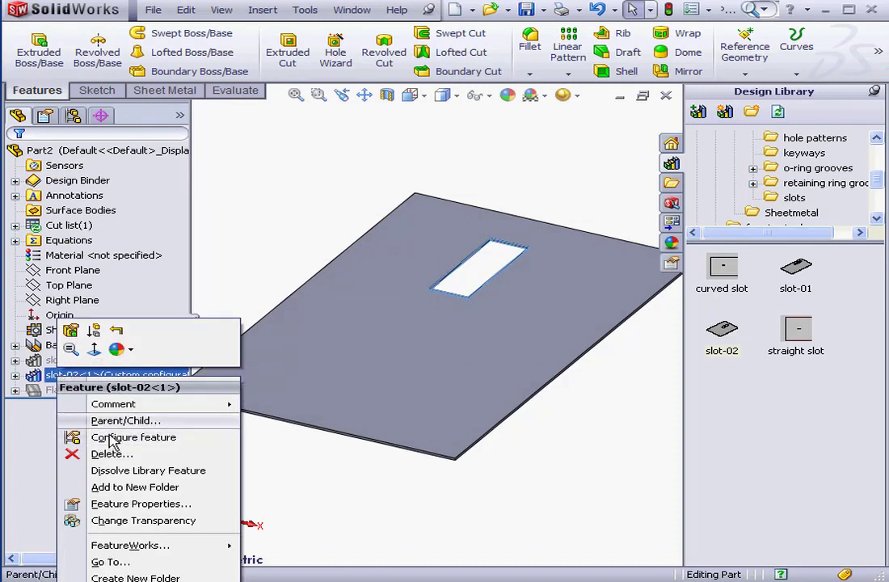
click(94, 330)
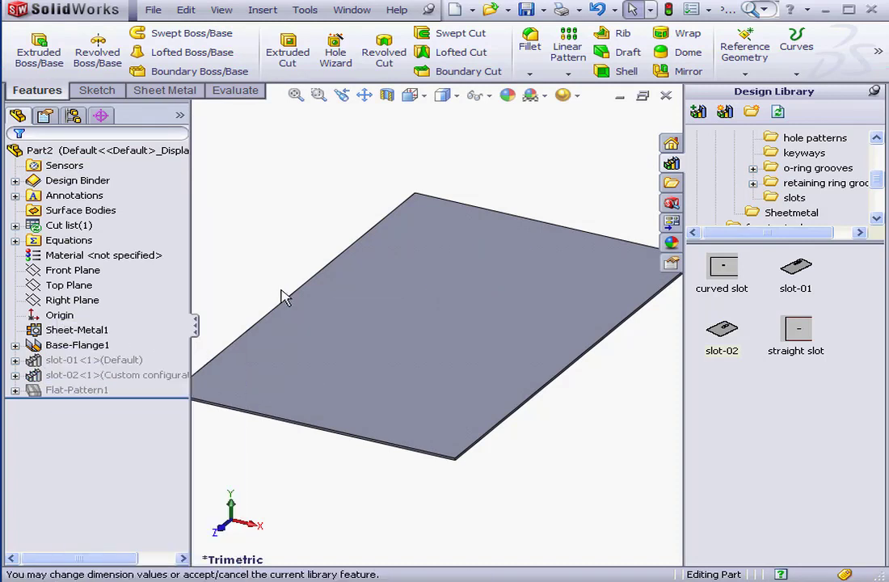
Drop a second slot-02 onto the plate, reference it to two plate edges, and accept it
drag(720, 332, 432, 301)
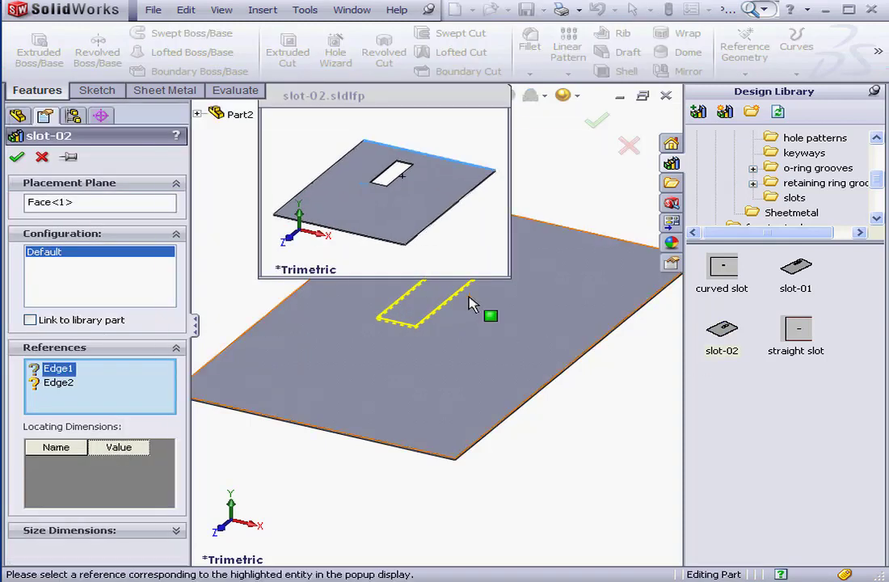
click(531, 402)
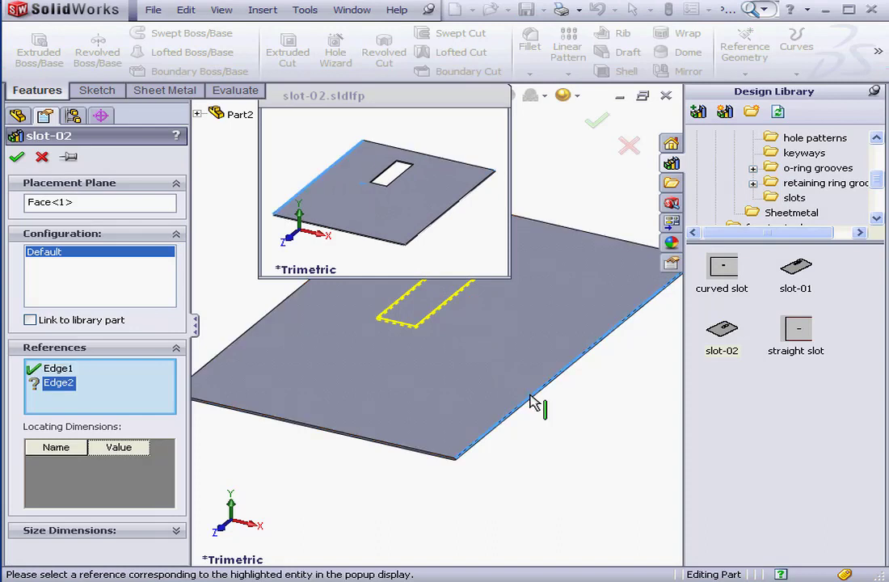
click(596, 241)
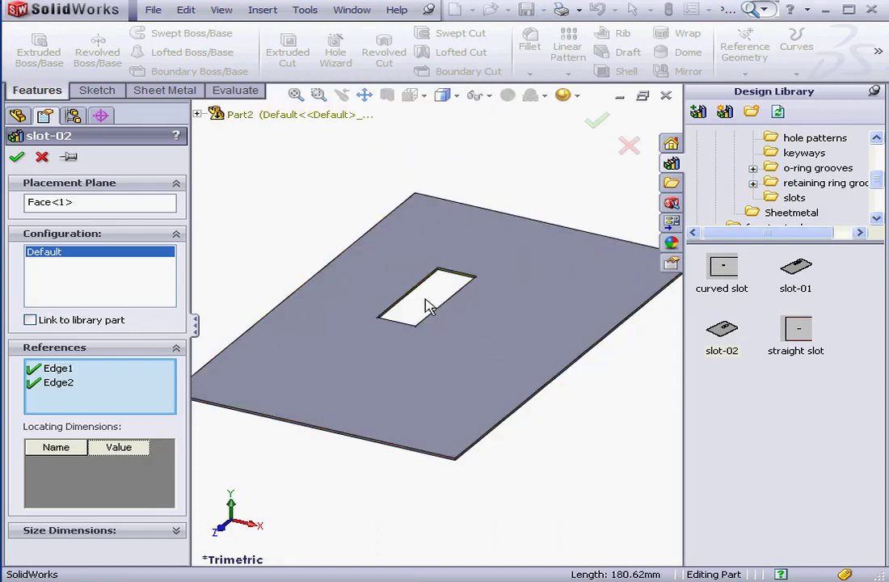
click(197, 114)
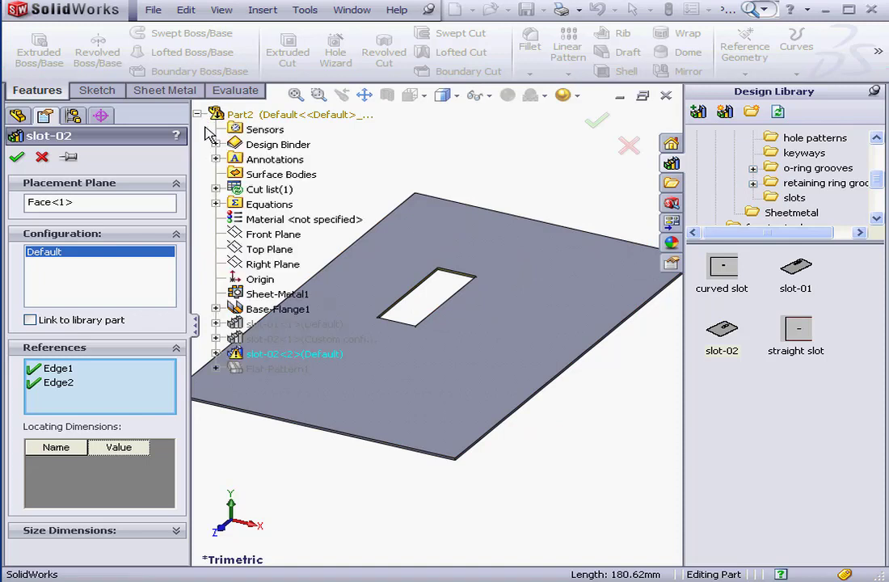
click(217, 354)
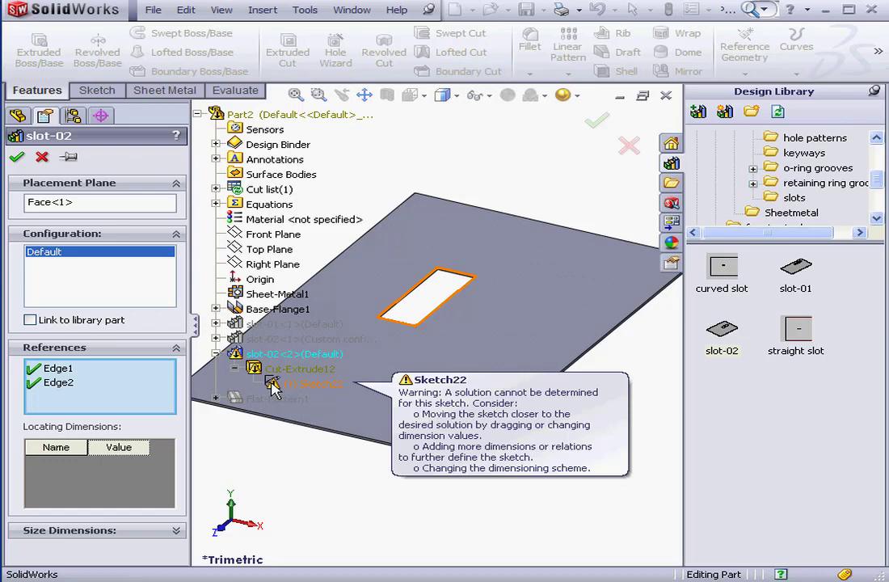
click(17, 156)
Expand slot-02<2> down to Cut-Extrude12's Sketch22 and edit that sketch
click(15, 390)
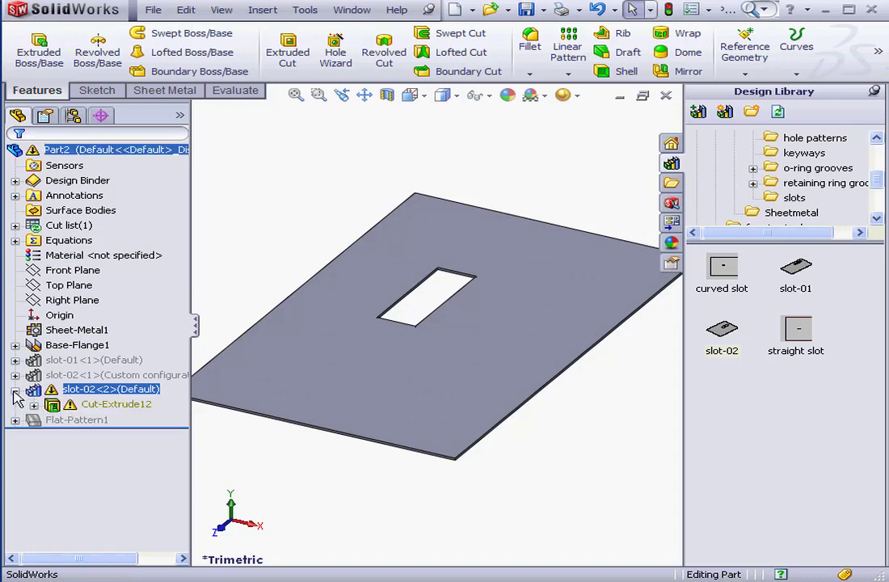
click(33, 405)
click(72, 421)
right_click(73, 420)
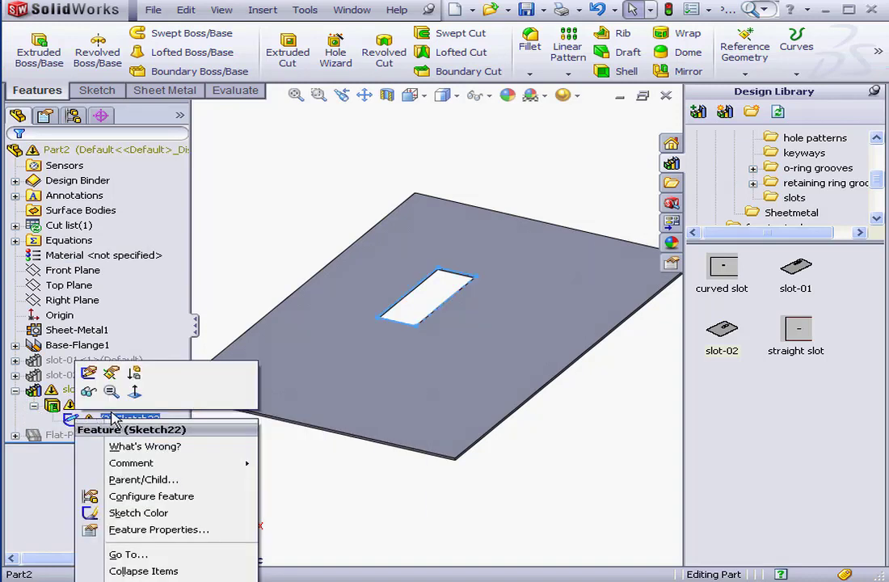
click(89, 370)
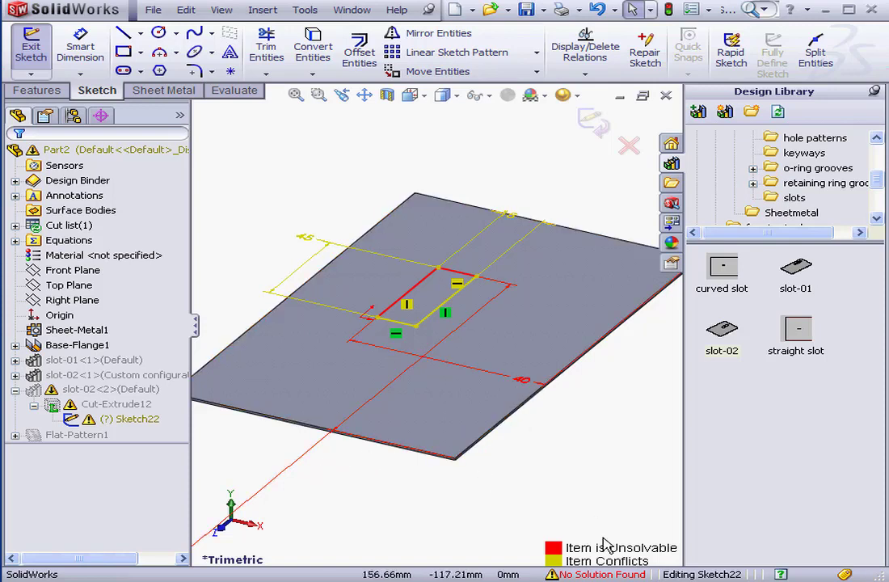
Run SketchXpert Diagnose, accept solution 1 of 6, and close the repair helper
click(585, 575)
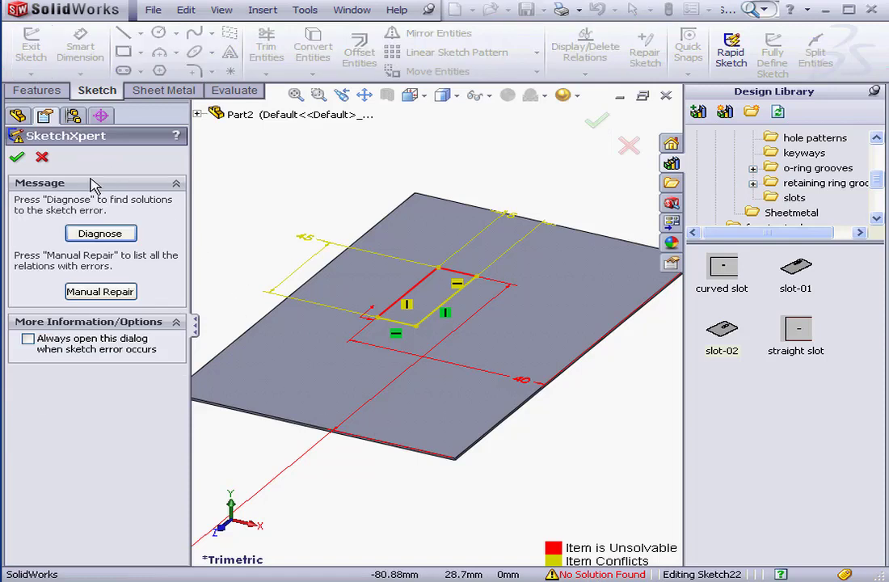
click(110, 234)
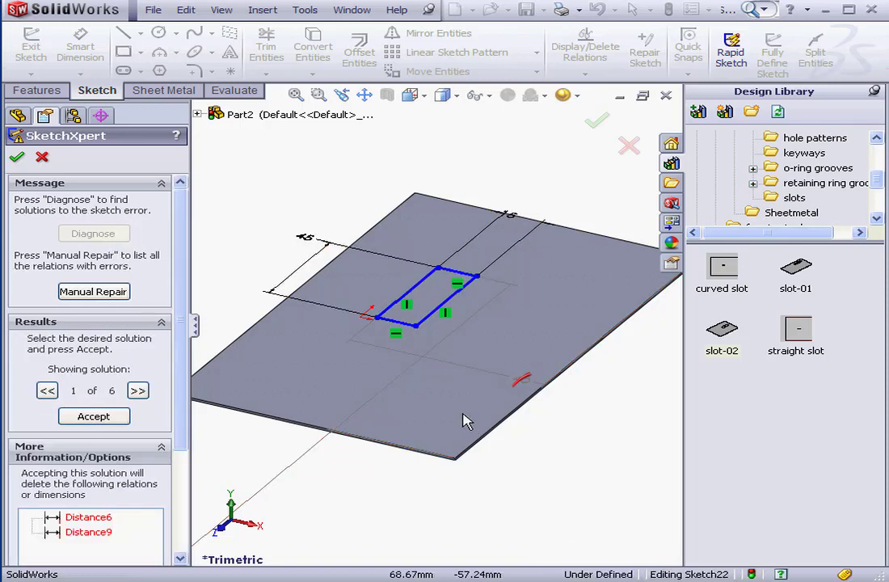
scroll(433, 446, up, 2)
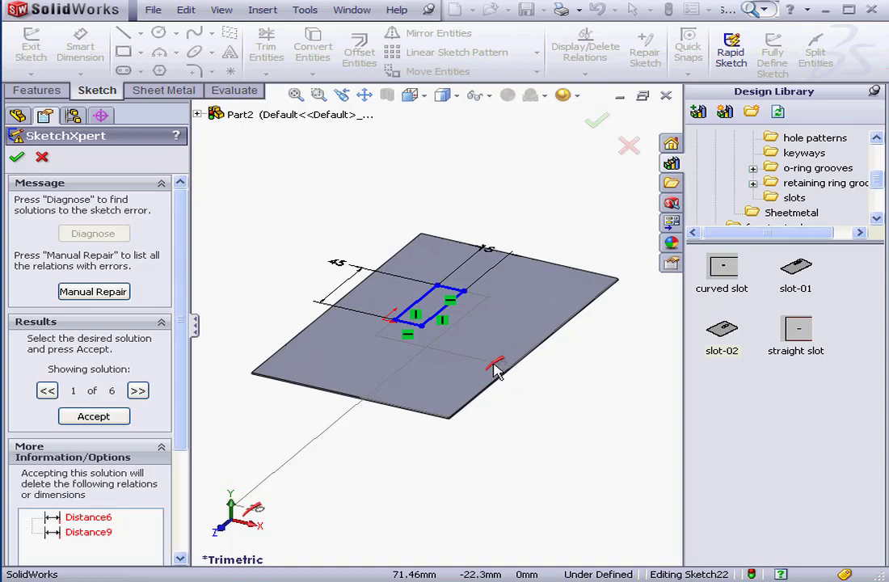
click(109, 418)
click(17, 157)
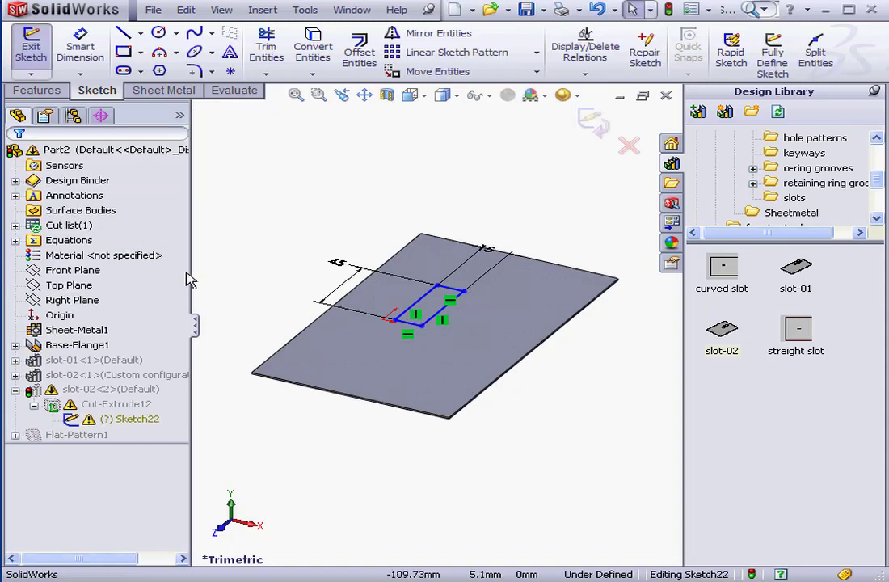
Dimension the slot from the plate's top and left edges, keeping the measured values
click(80, 50)
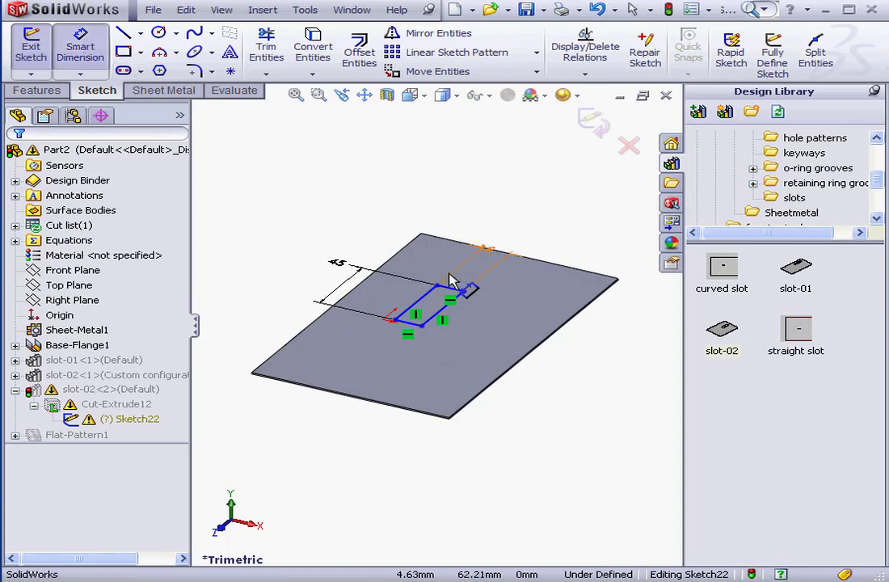
click(519, 255)
click(451, 288)
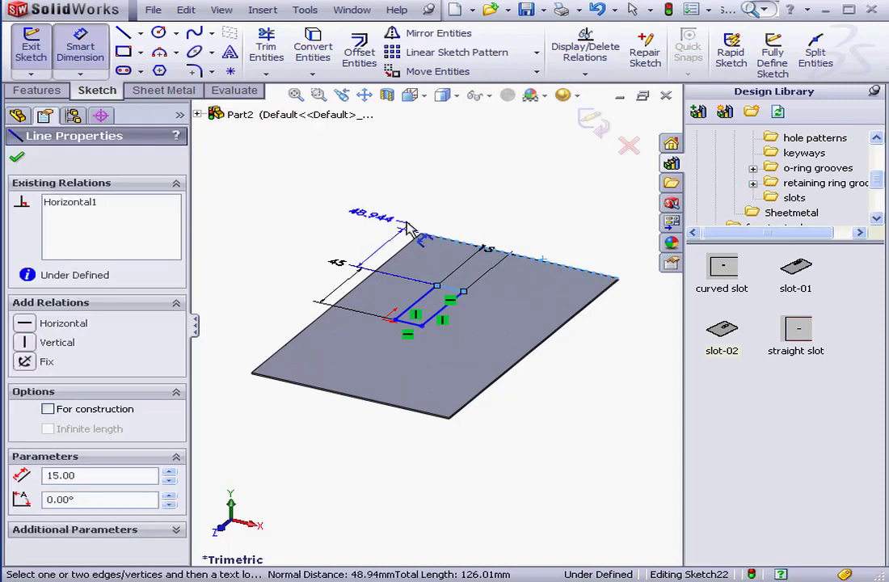
click(433, 206)
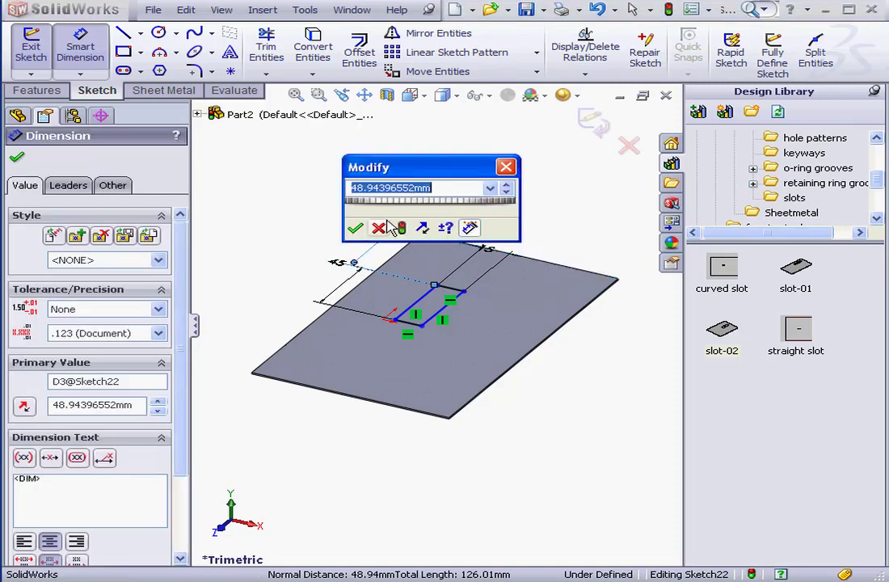
key(Return)
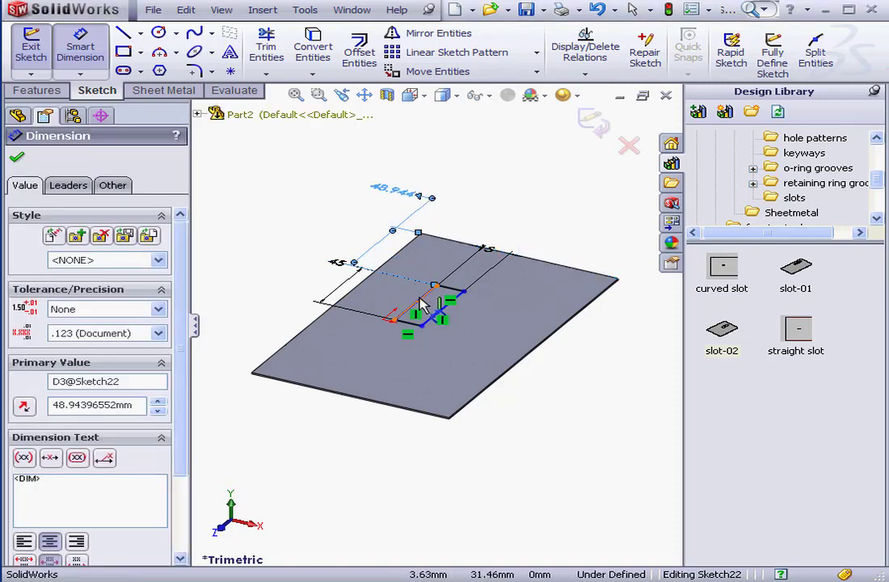
click(420, 305)
click(364, 279)
click(485, 191)
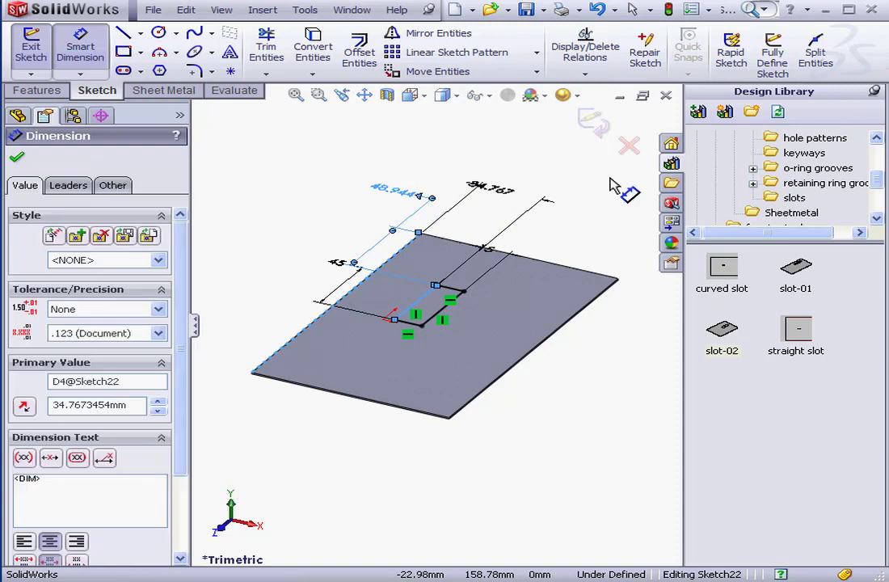
key(Return)
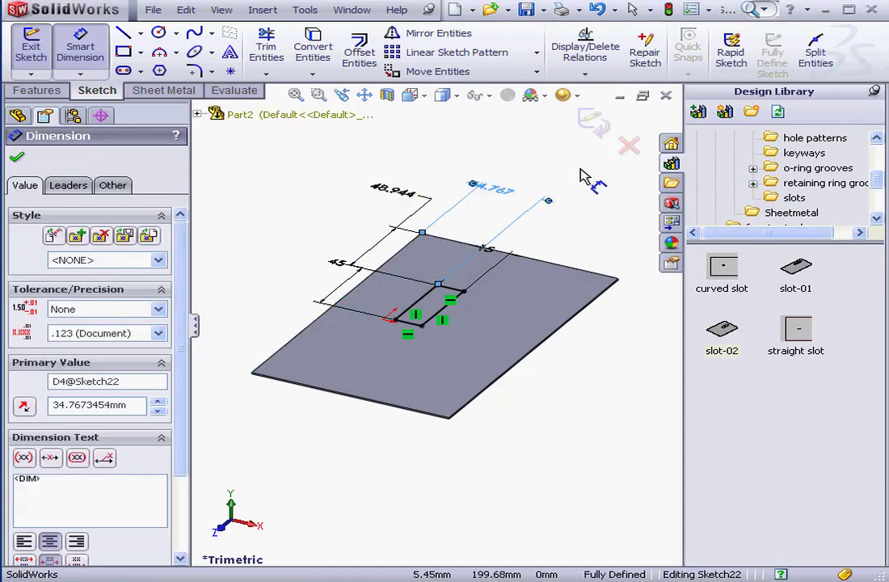
click(595, 121)
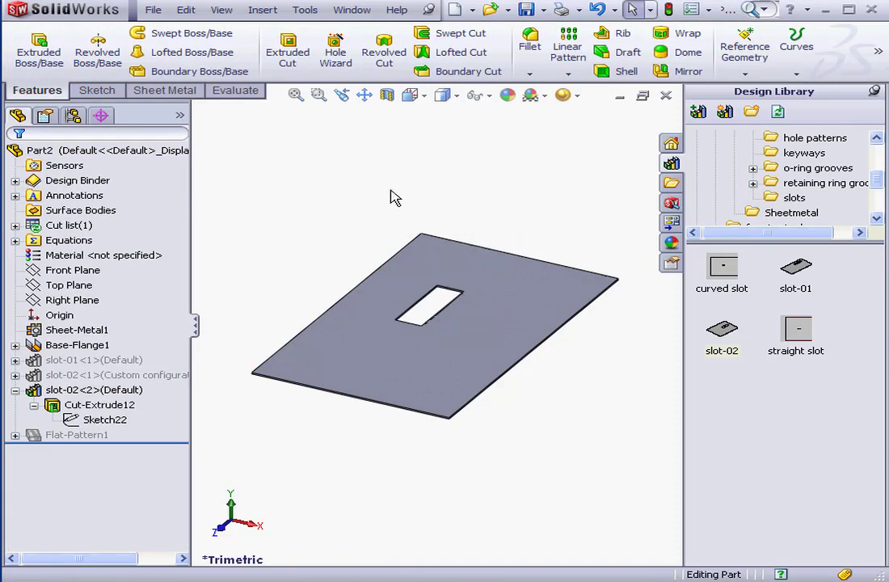